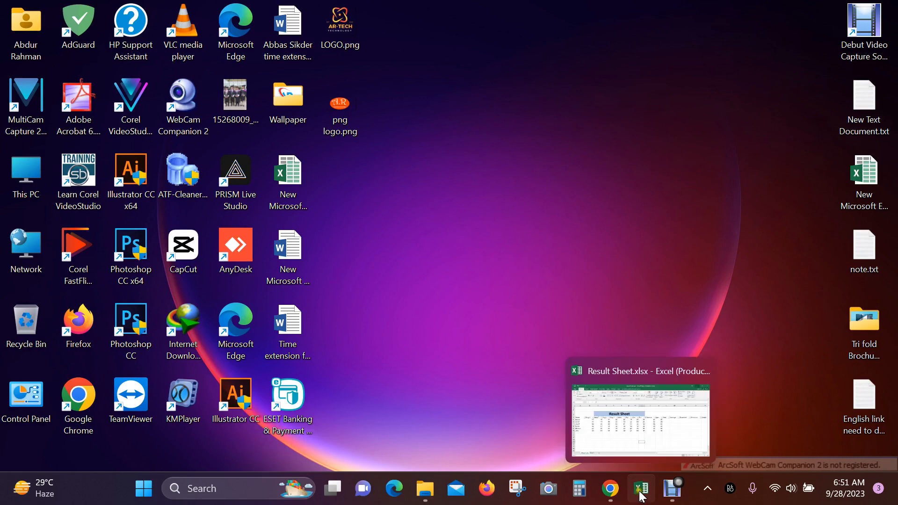
- Restore the Result Sheet.xlsx window from the Excel icon on the taskbar
click(644, 491)
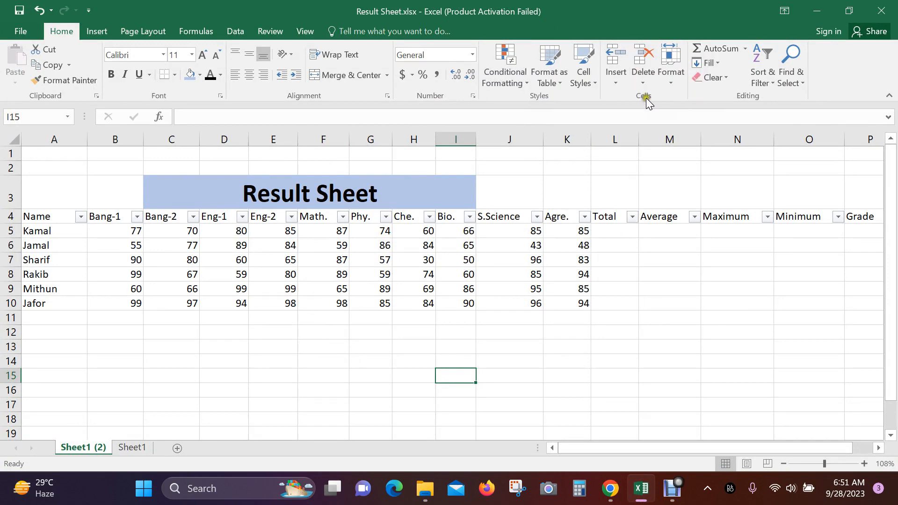
- Select the Result Sheet table range A1:N12 on Sheet1 (2)
click(671, 87)
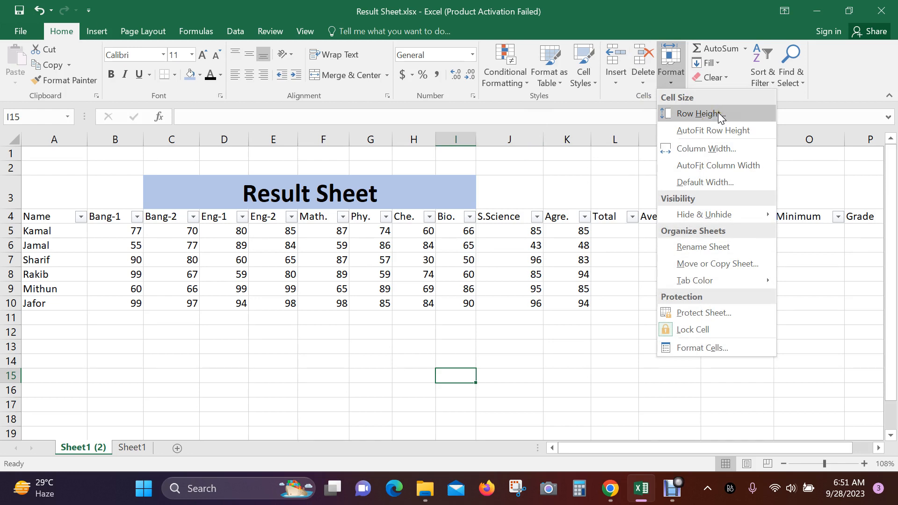
click(98, 169)
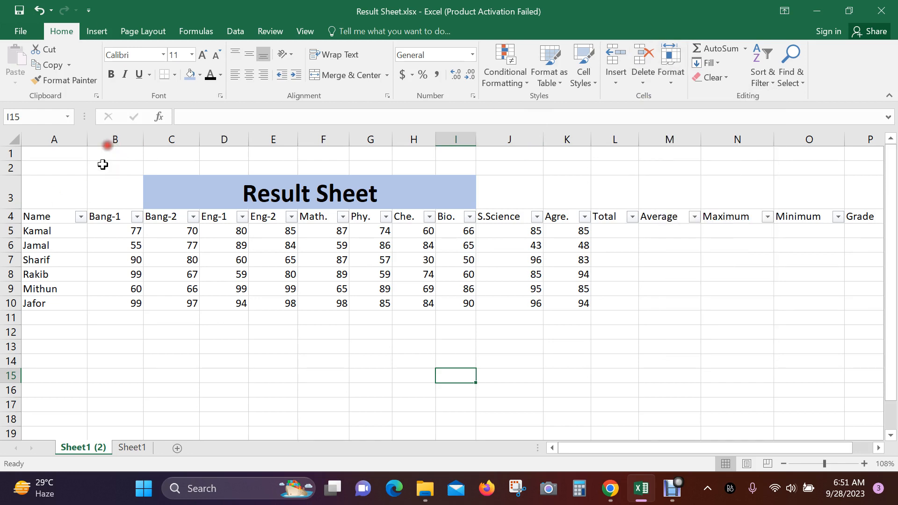
click(95, 167)
drag(38, 150, 769, 328)
drag(784, 447, 602, 435)
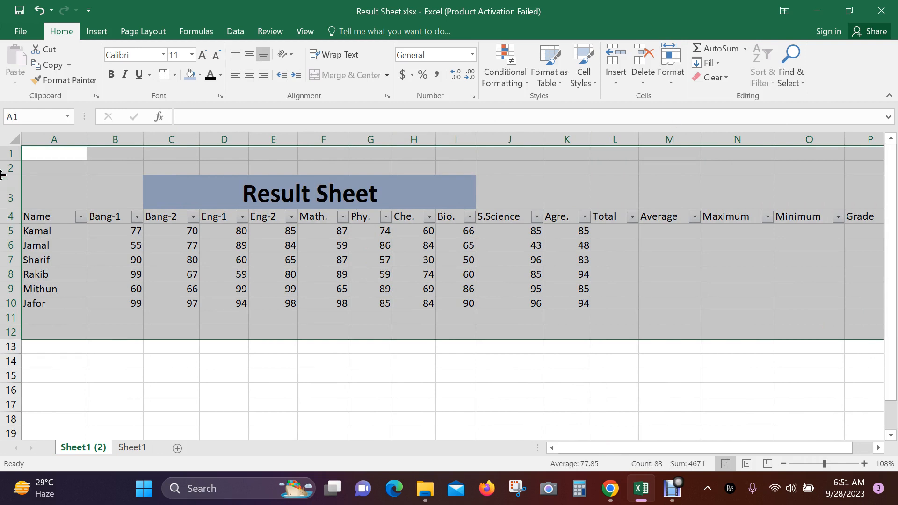
- Set the row height of the whole worksheet to 50
click(13, 140)
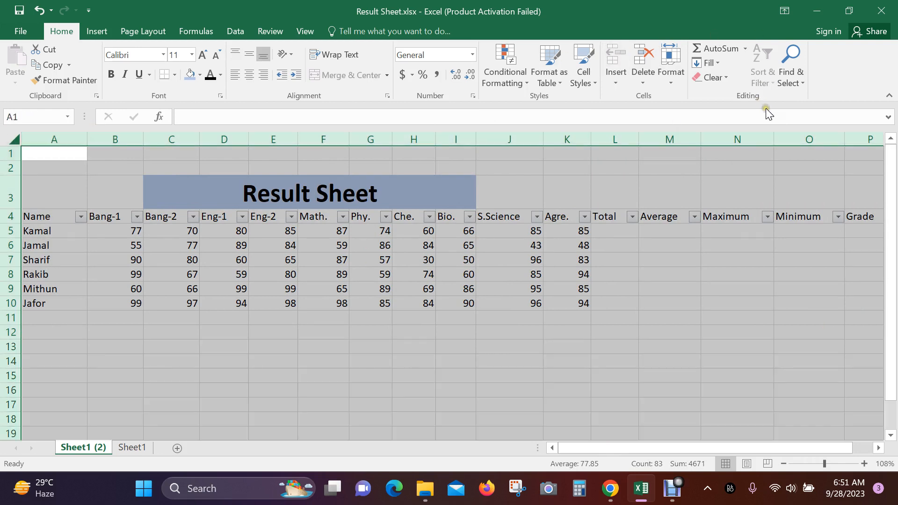
click(669, 86)
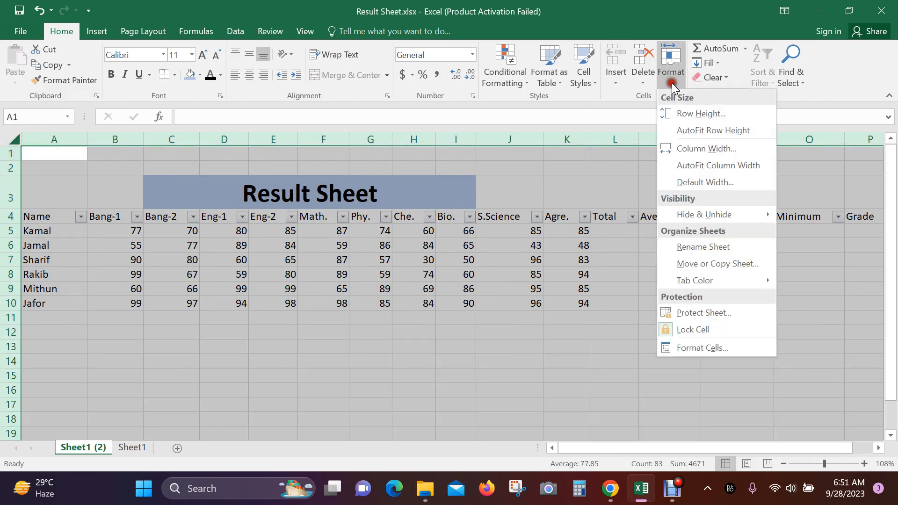
click(717, 114)
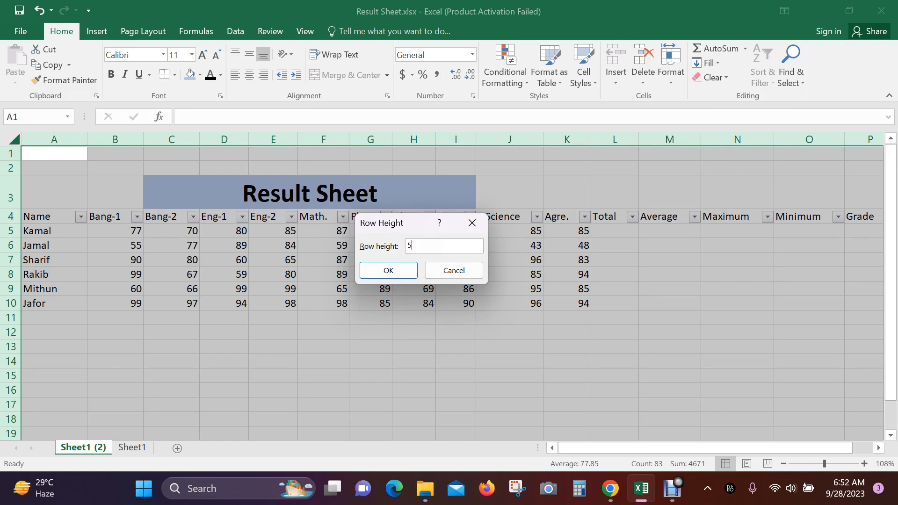
text(50)
click(398, 271)
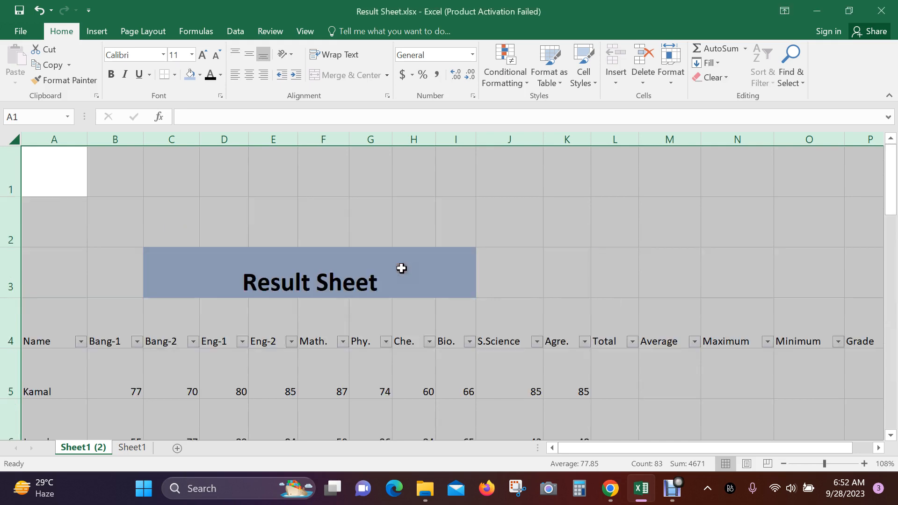
- AutoFit all row heights back to their contents
scroll(357, 227, down, 4)
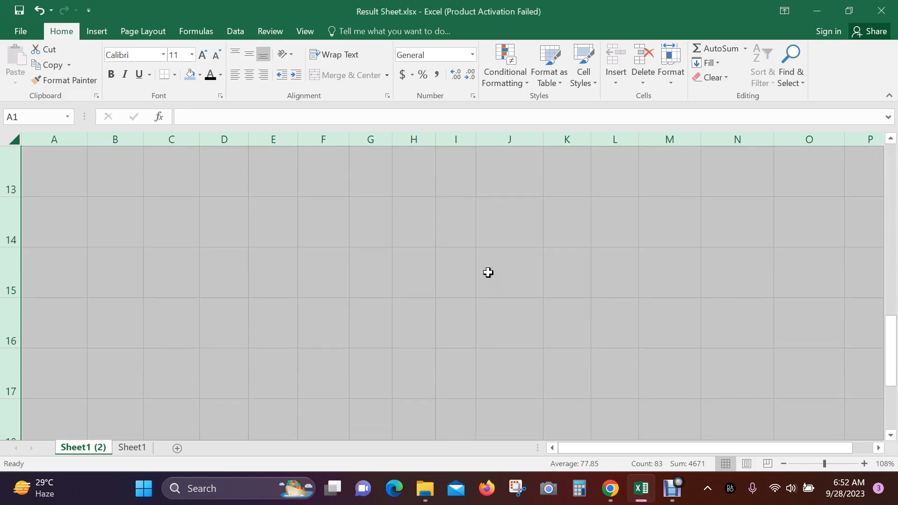
scroll(487, 273, up, 4)
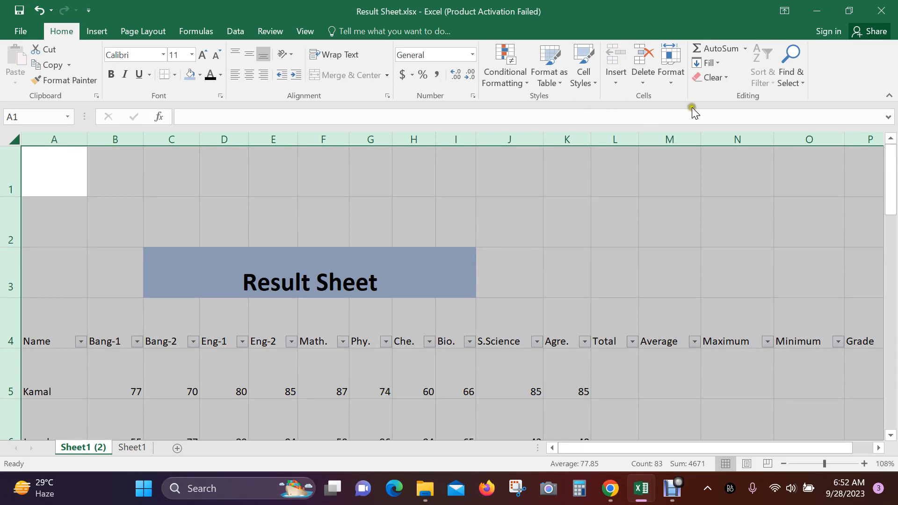
click(670, 89)
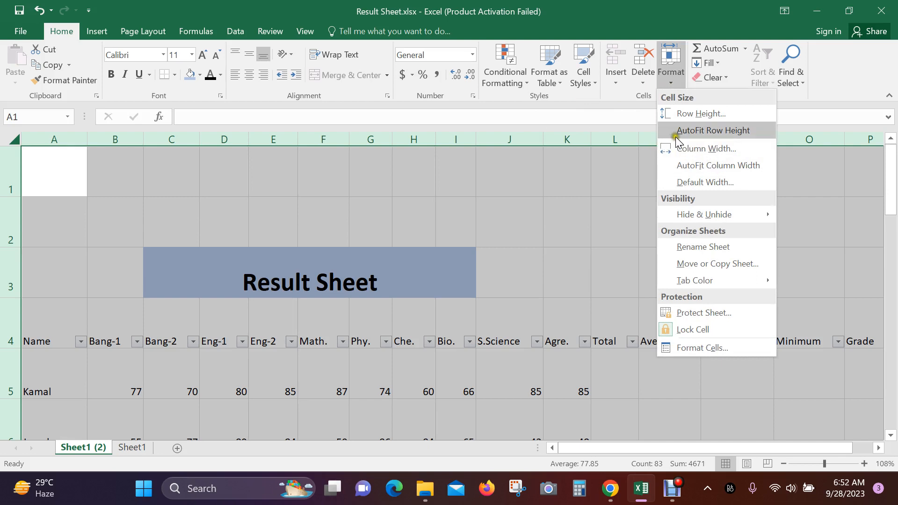
click(742, 129)
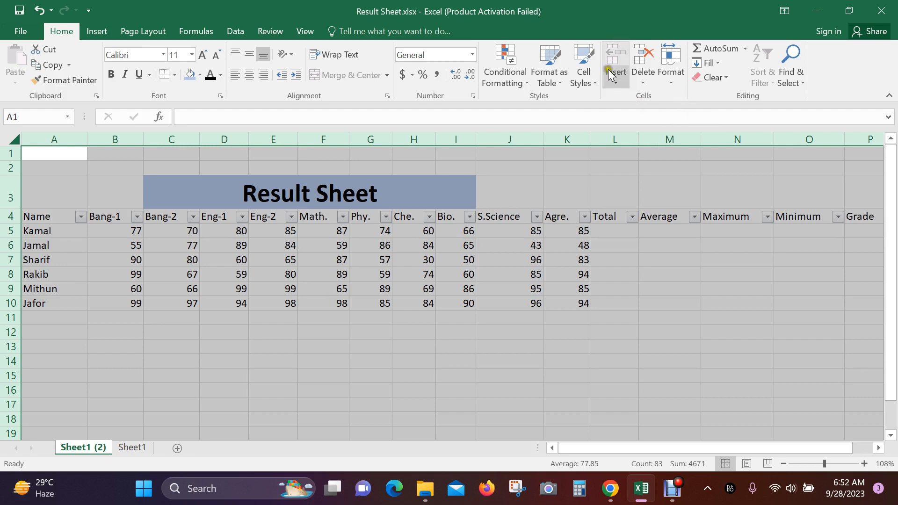
- Set the column width to 40
click(672, 85)
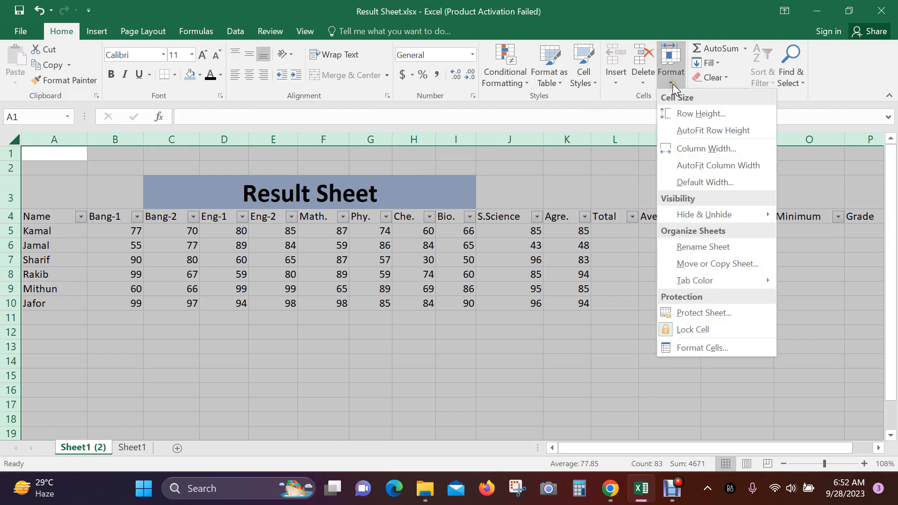
click(711, 150)
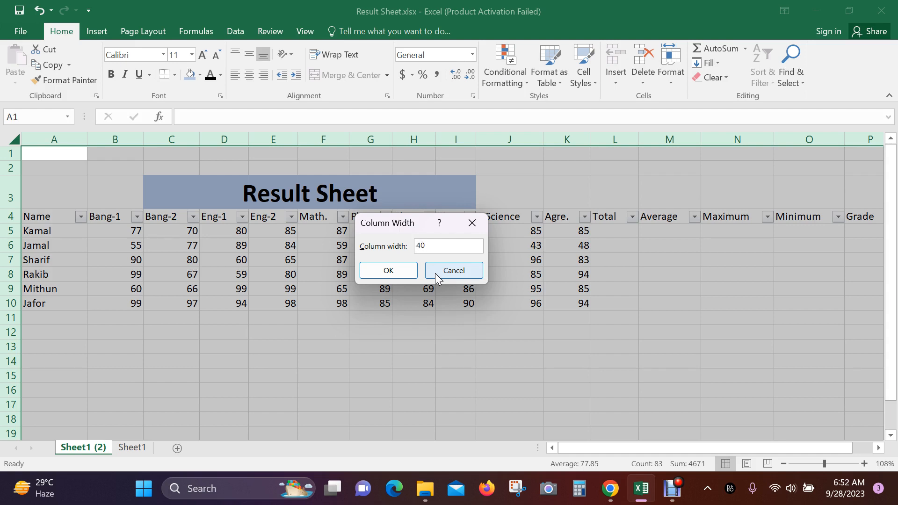
click(393, 270)
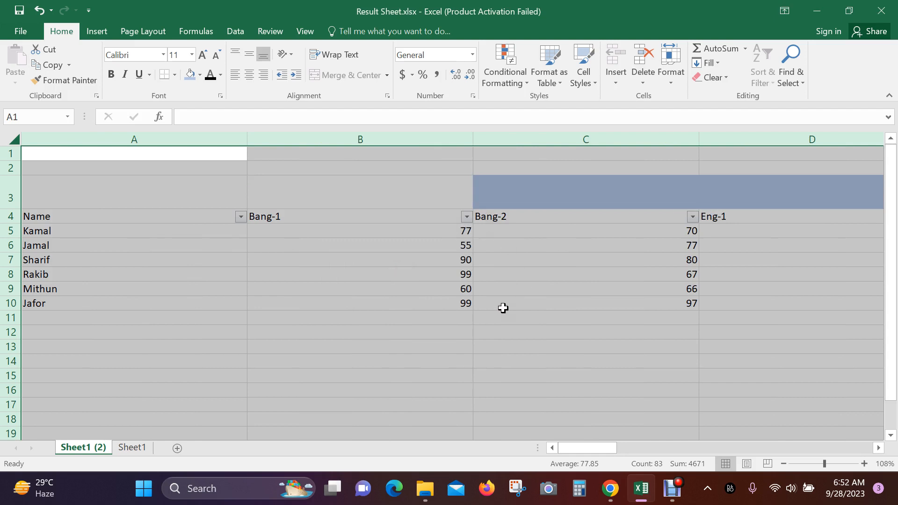
- Set the sheet's default column width to 40
click(677, 84)
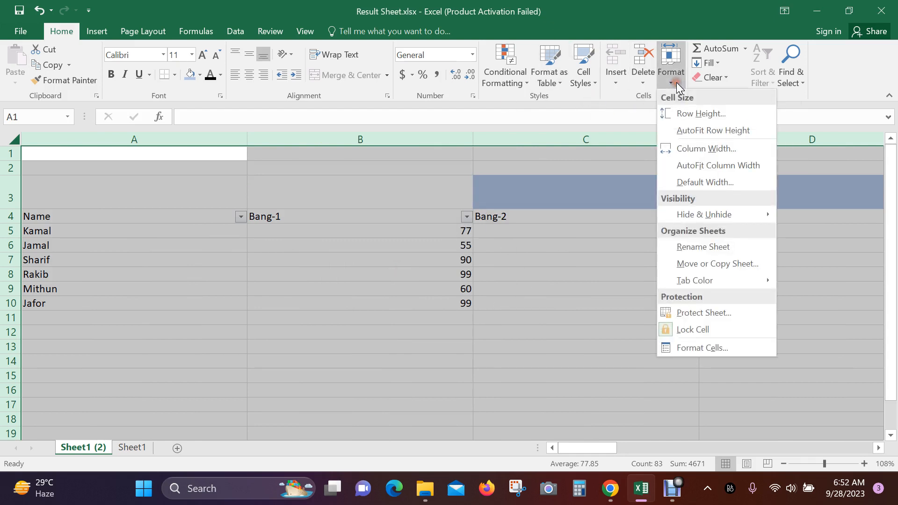
click(722, 182)
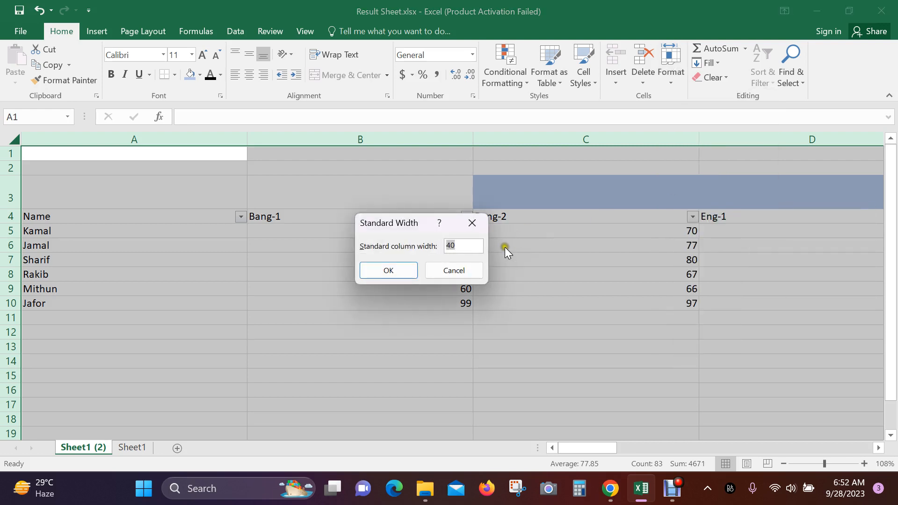
click(394, 275)
click(428, 246)
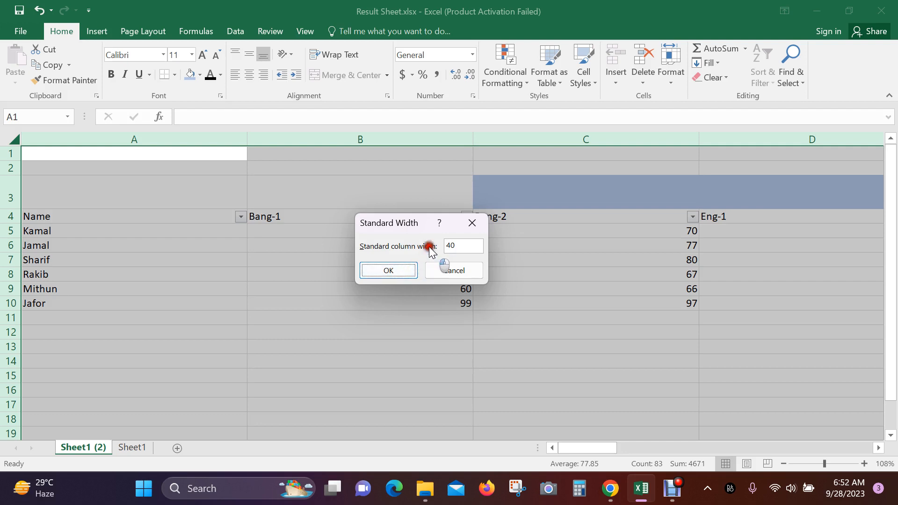
click(407, 267)
click(401, 274)
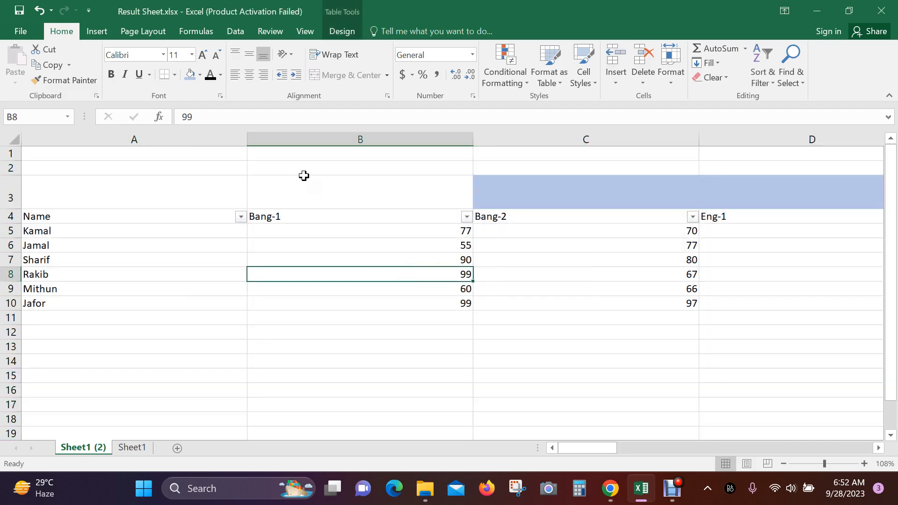
- Select the whole sheet and AutoFit every column width to its contents
click(15, 141)
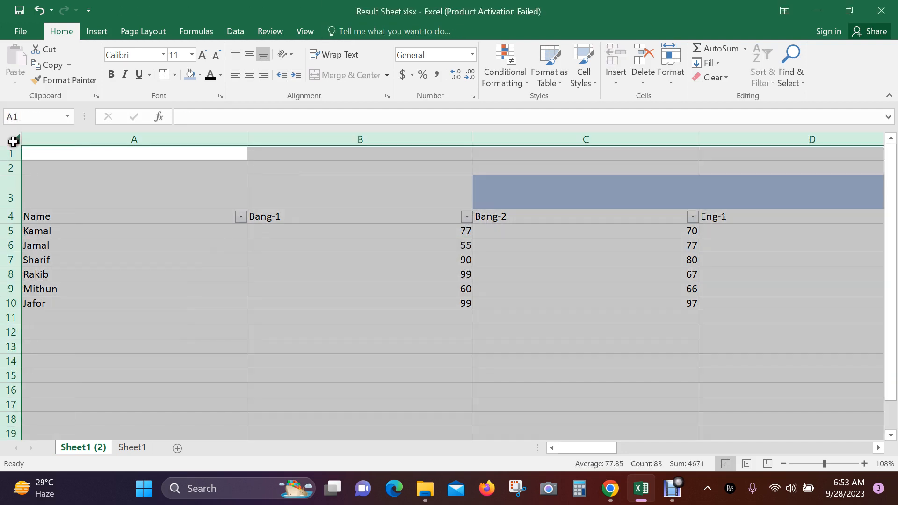
click(672, 79)
click(732, 166)
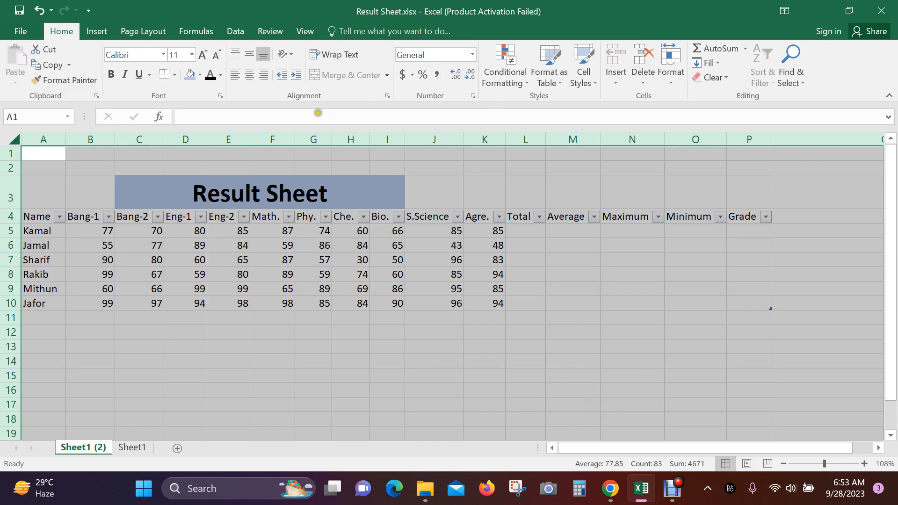
- Hide row 5 with Kamal's marks using Hide Rows, then select row 6
click(673, 80)
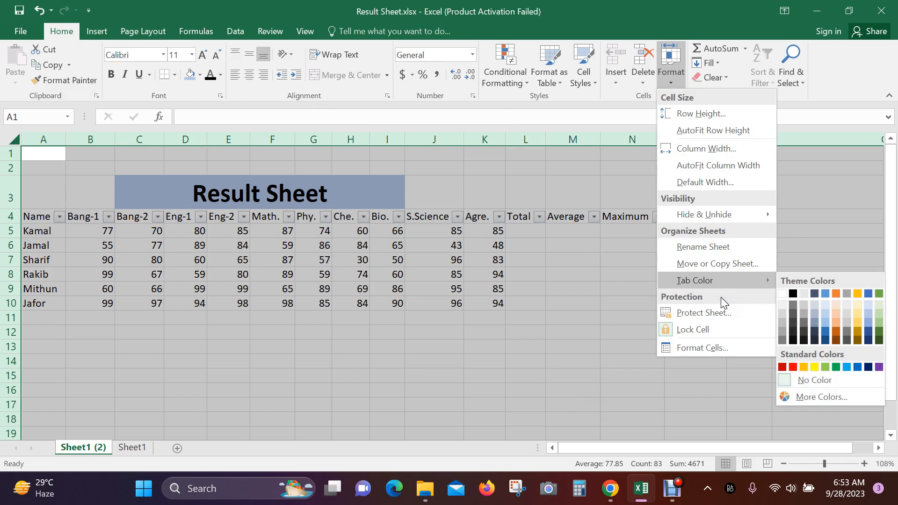
mouse_move(719, 215)
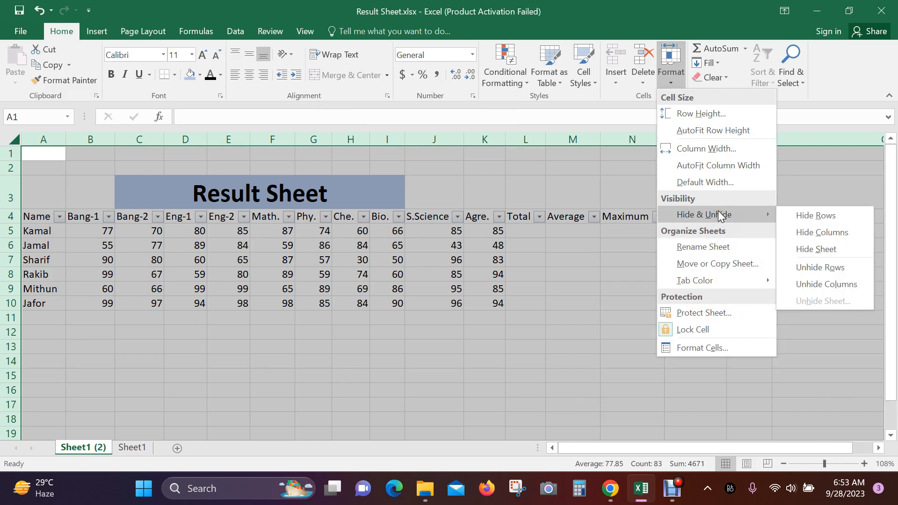
click(352, 373)
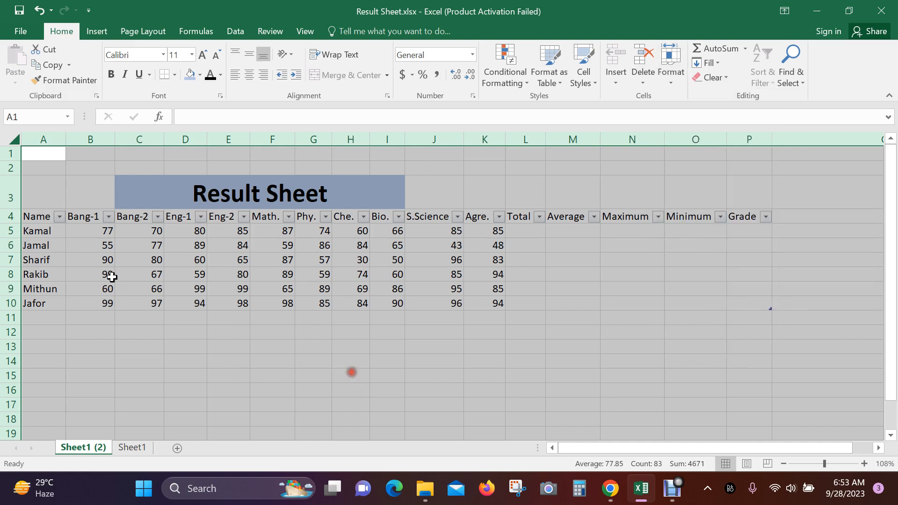
click(10, 234)
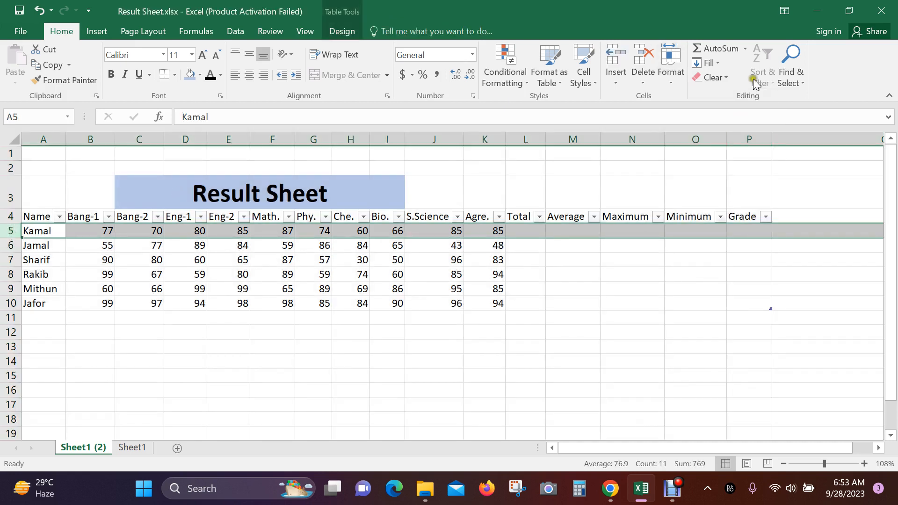
click(668, 80)
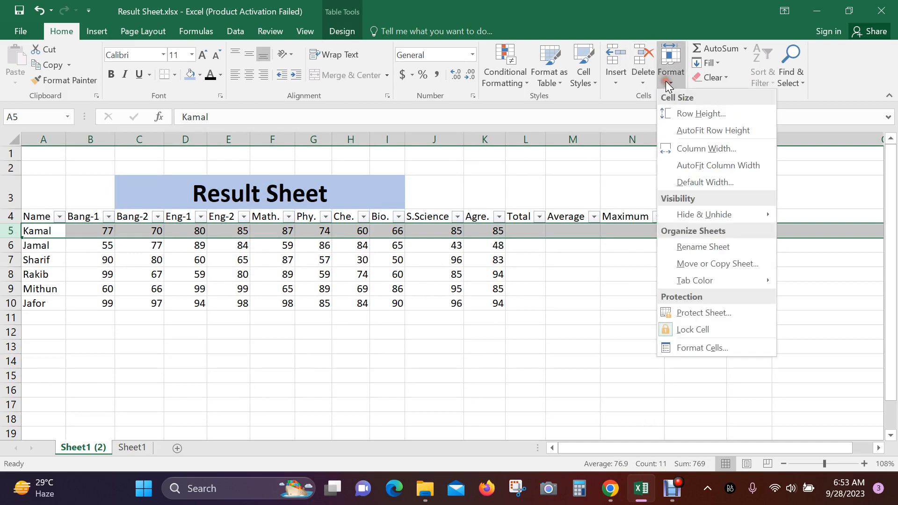
mouse_move(733, 215)
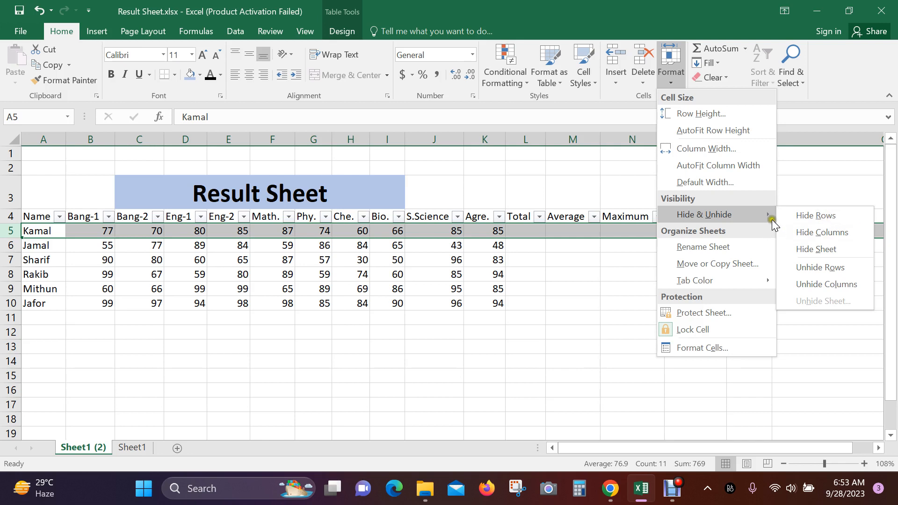
click(834, 217)
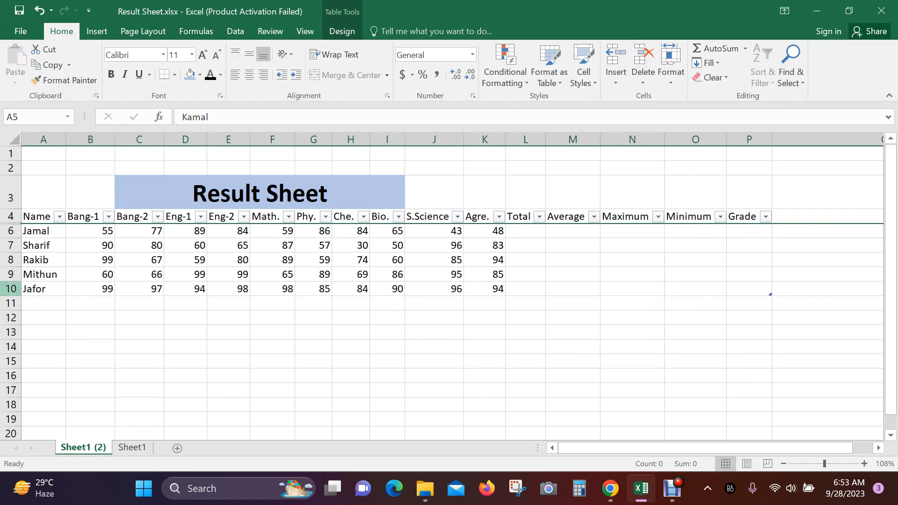
click(7, 230)
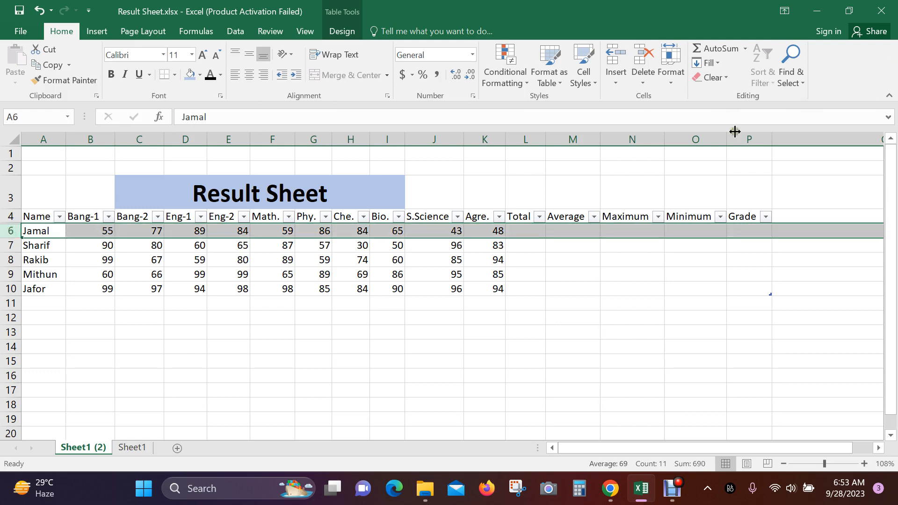
- After an Unhide Rows attempt, undo to bring back row 5
click(669, 78)
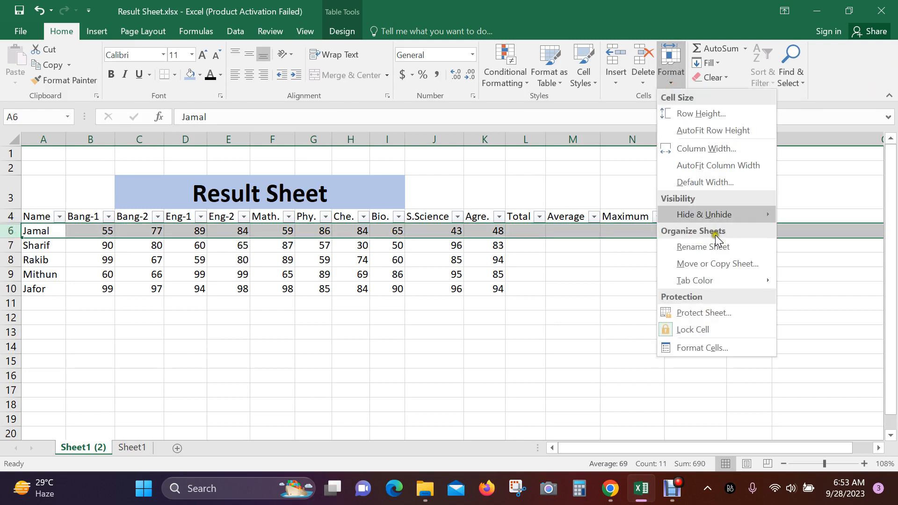
mouse_move(740, 218)
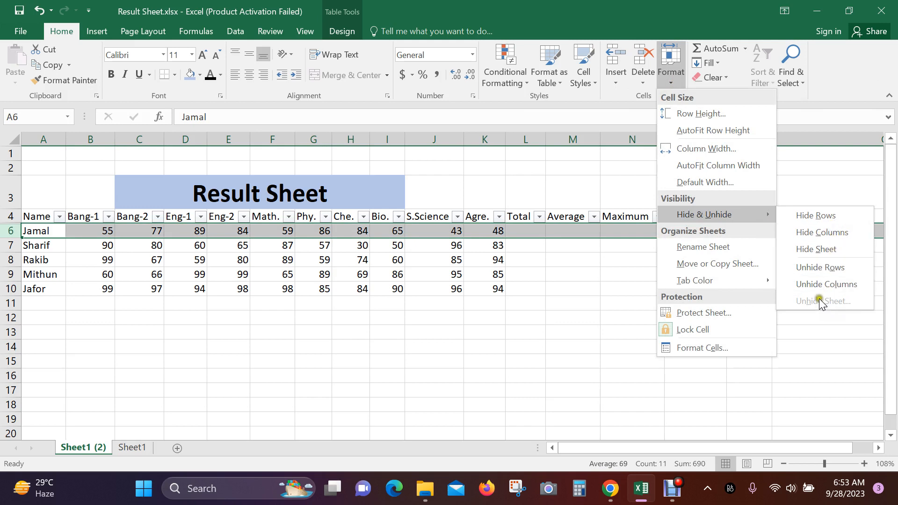
click(830, 268)
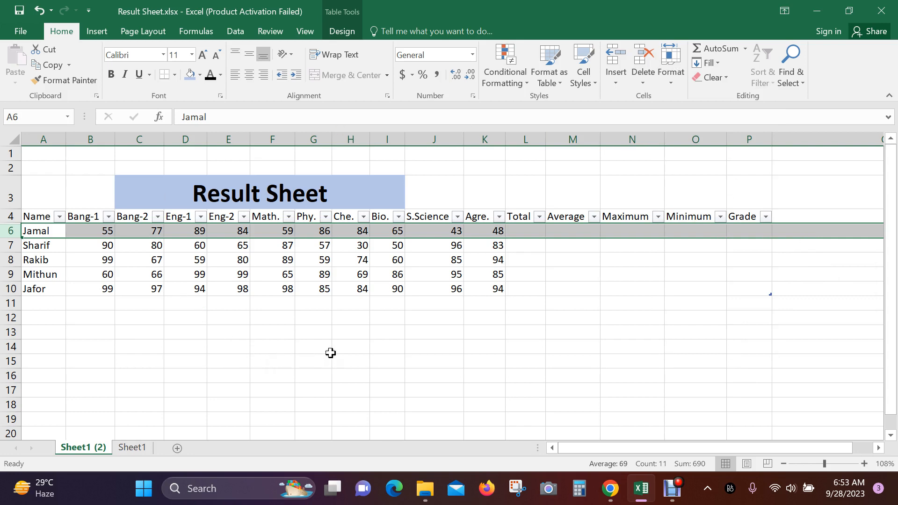
click(603, 319)
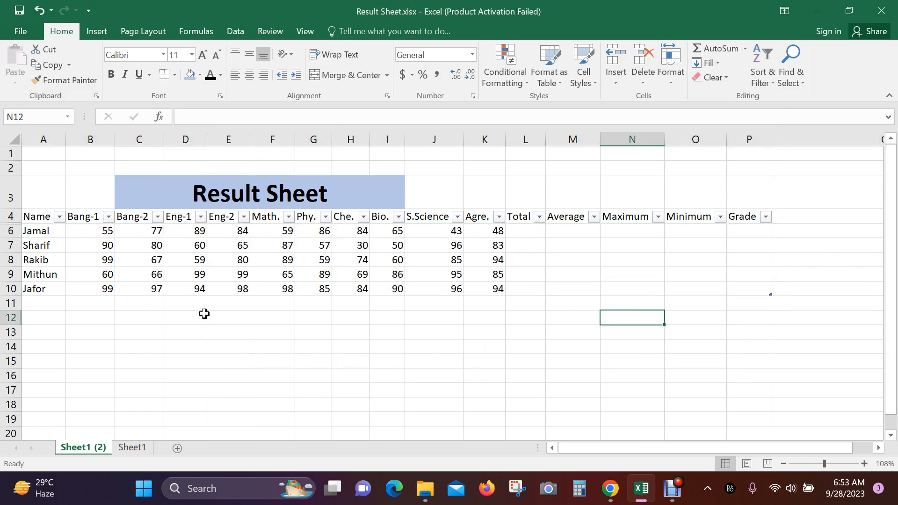
key(ctrl+z)
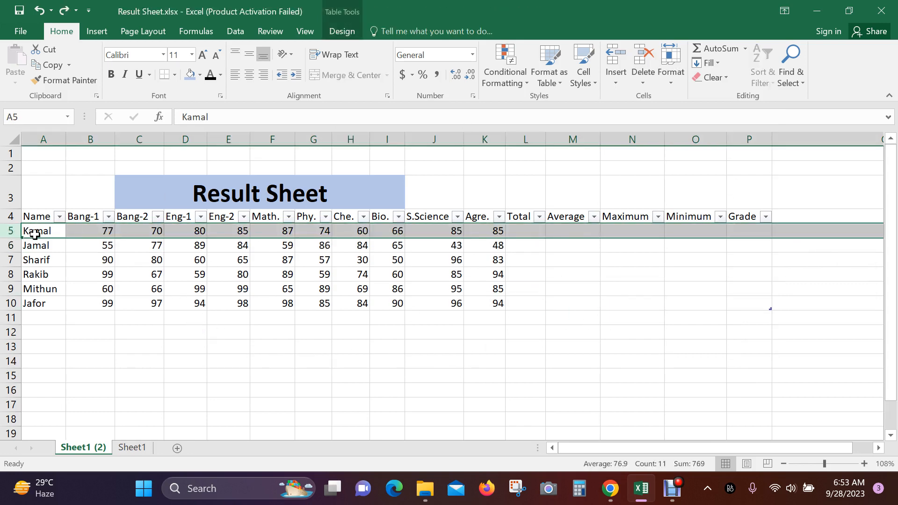
- Hide row 5 again, then restore it with Unhide Rows
click(672, 80)
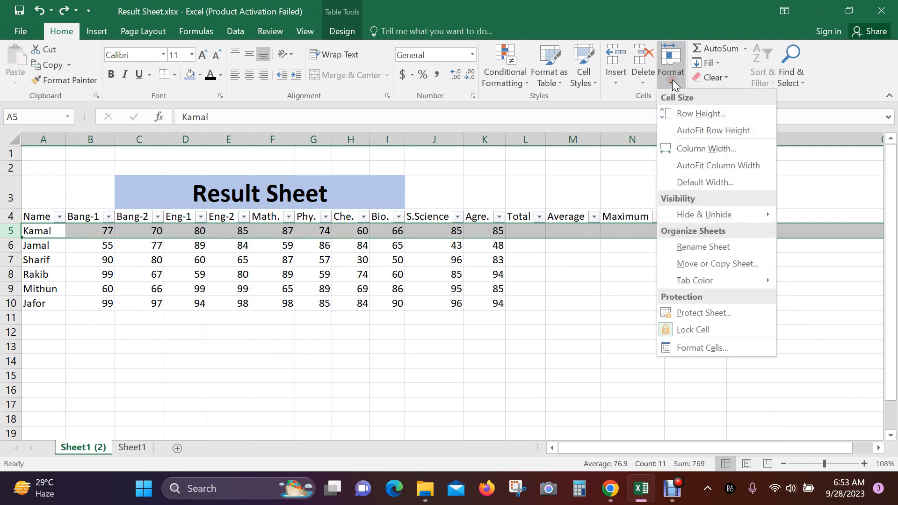
mouse_move(757, 214)
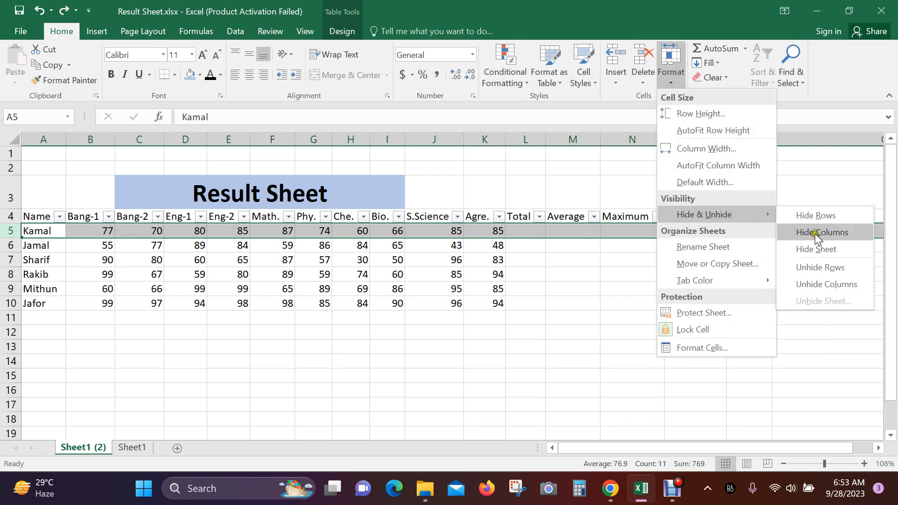
click(826, 216)
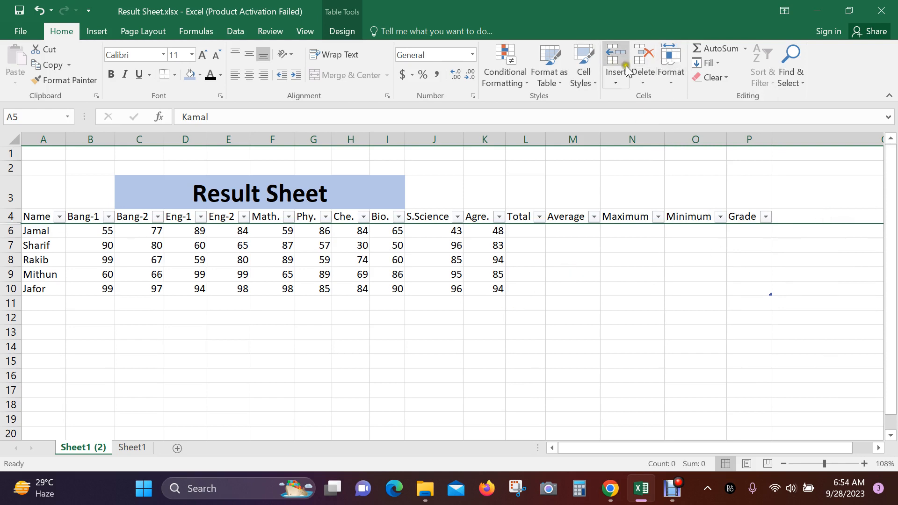
click(670, 81)
mouse_move(758, 215)
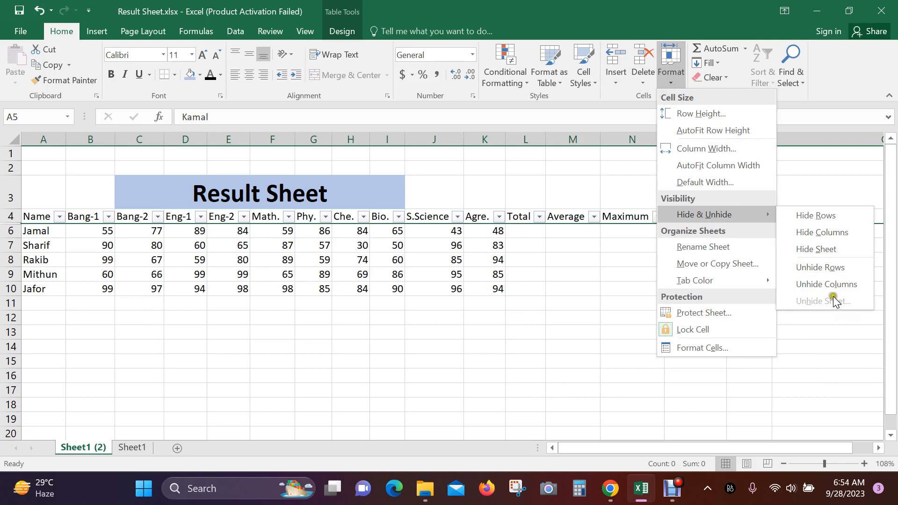
click(833, 267)
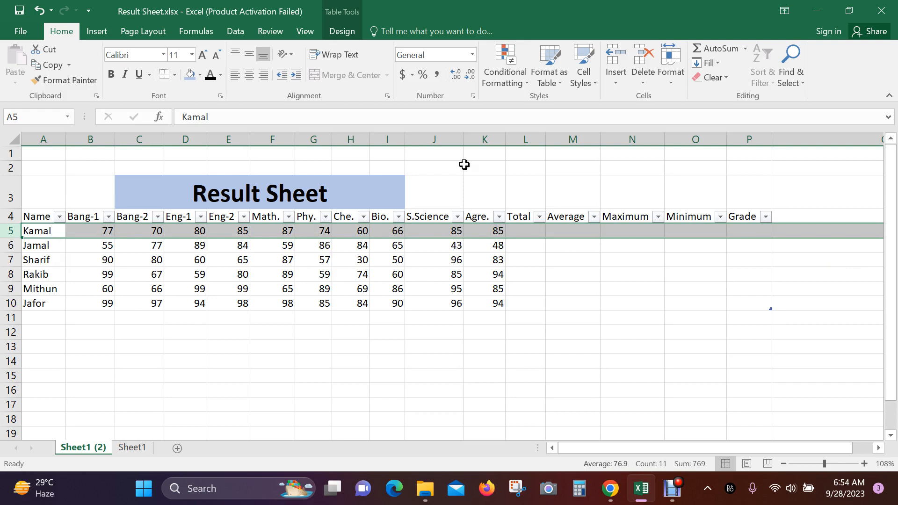
- Hide column A containing the student names
click(681, 88)
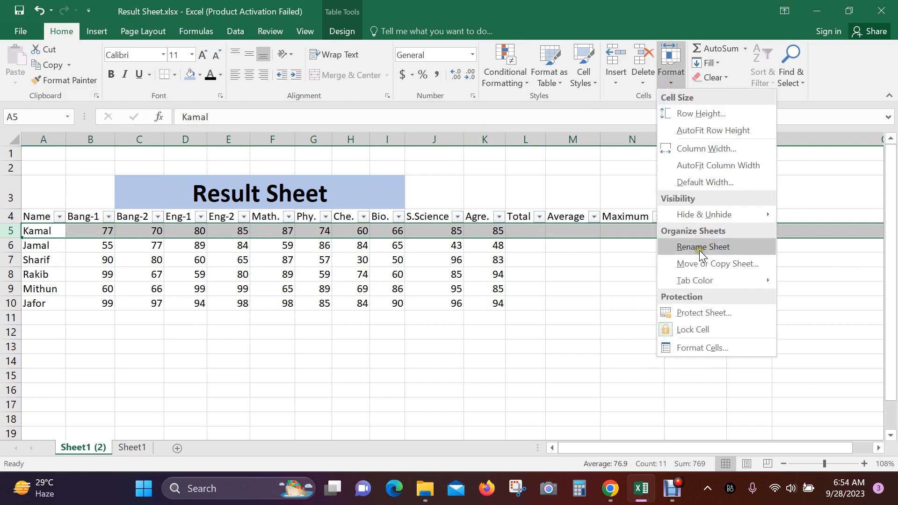
mouse_move(720, 218)
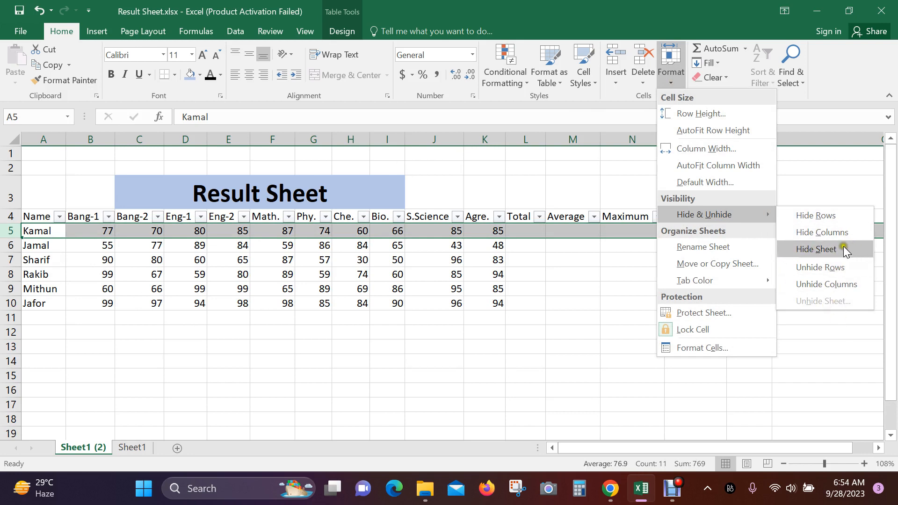
click(315, 375)
click(263, 374)
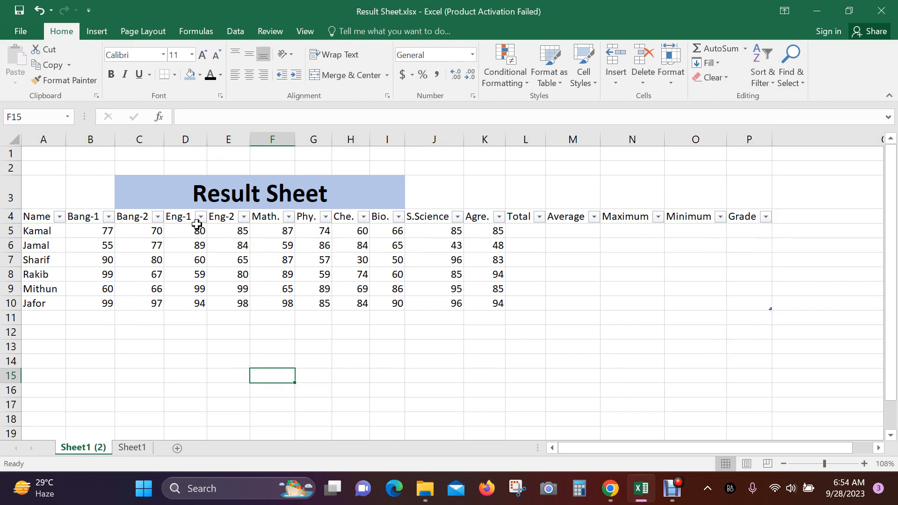
click(41, 139)
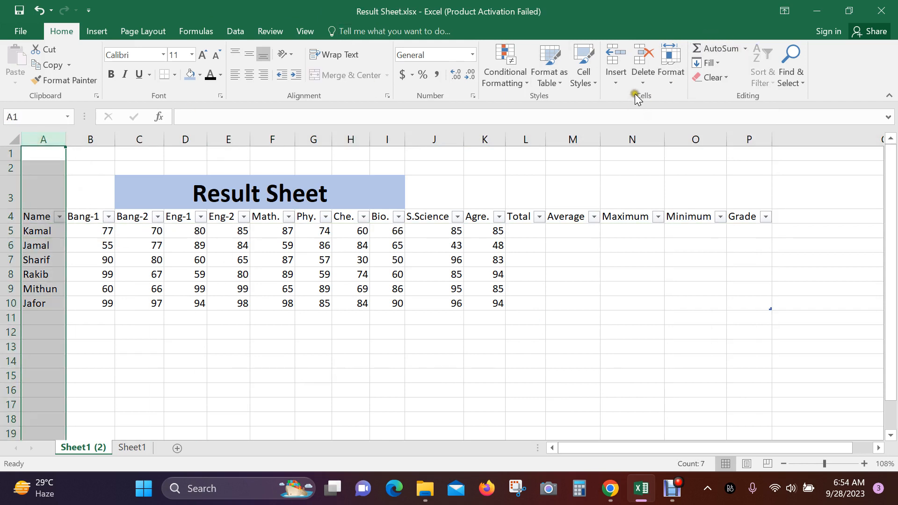
click(670, 77)
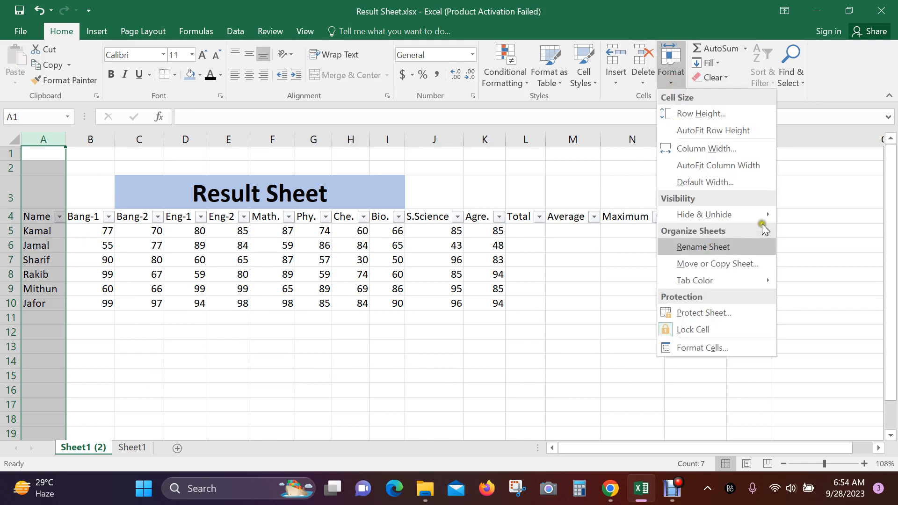
mouse_move(759, 214)
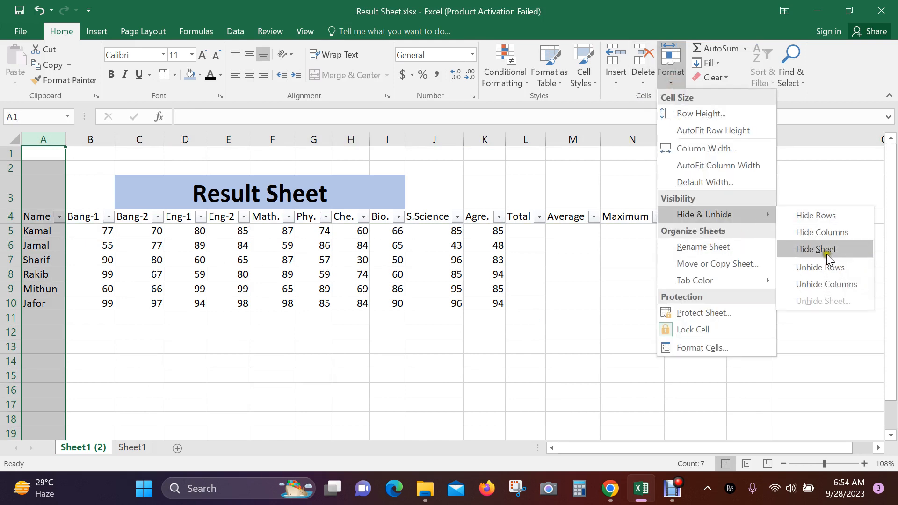
click(840, 232)
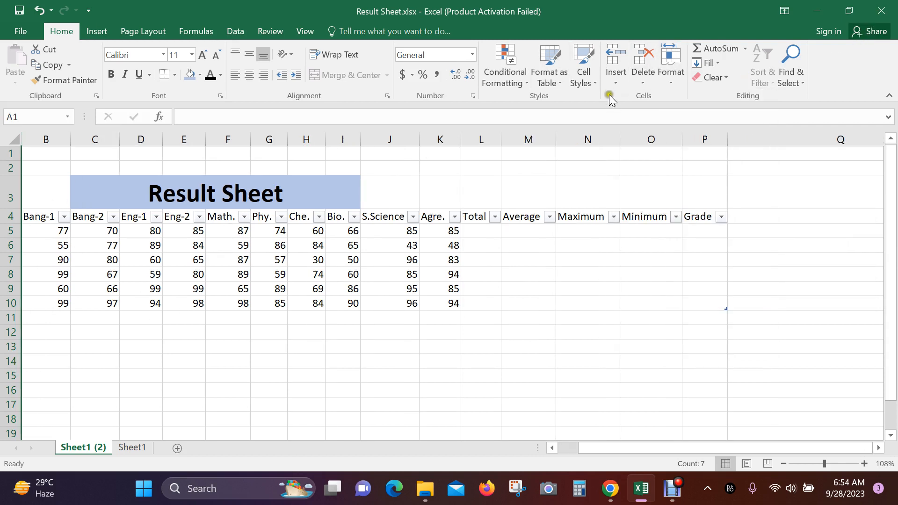
- Unhide column A so the names show again
click(673, 80)
mouse_move(756, 216)
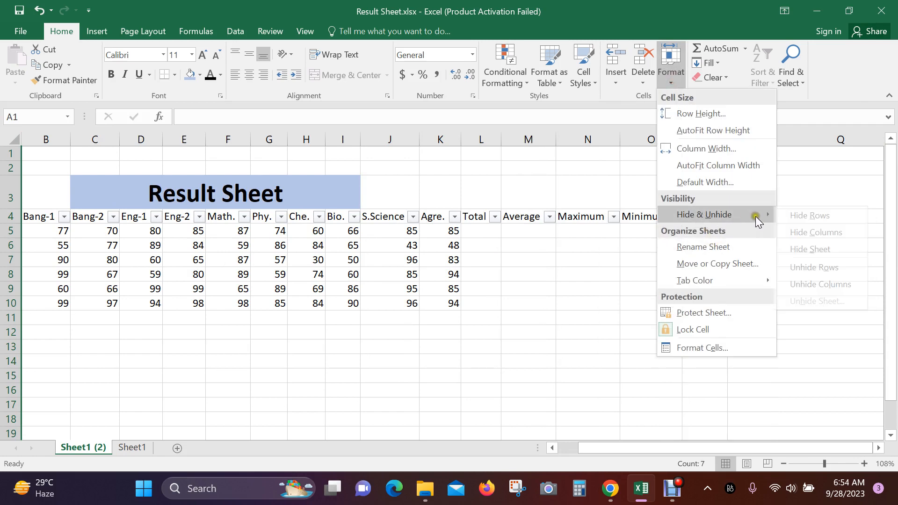
click(847, 284)
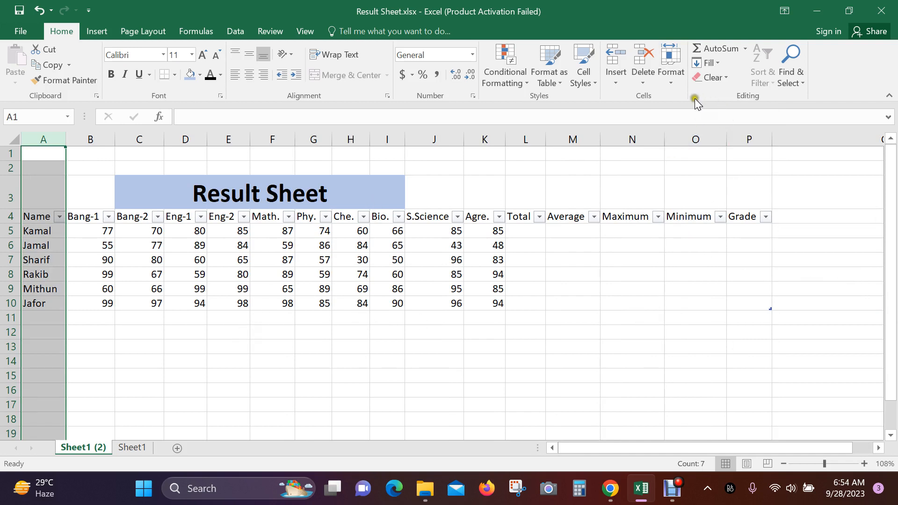
- Hide the Sheet1 (2) worksheet with Hide Sheet
click(670, 84)
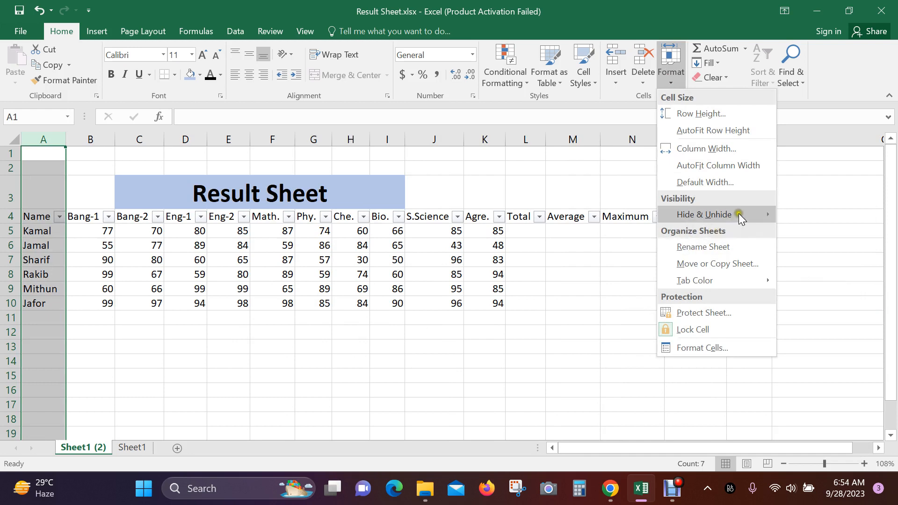
mouse_move(739, 214)
click(669, 216)
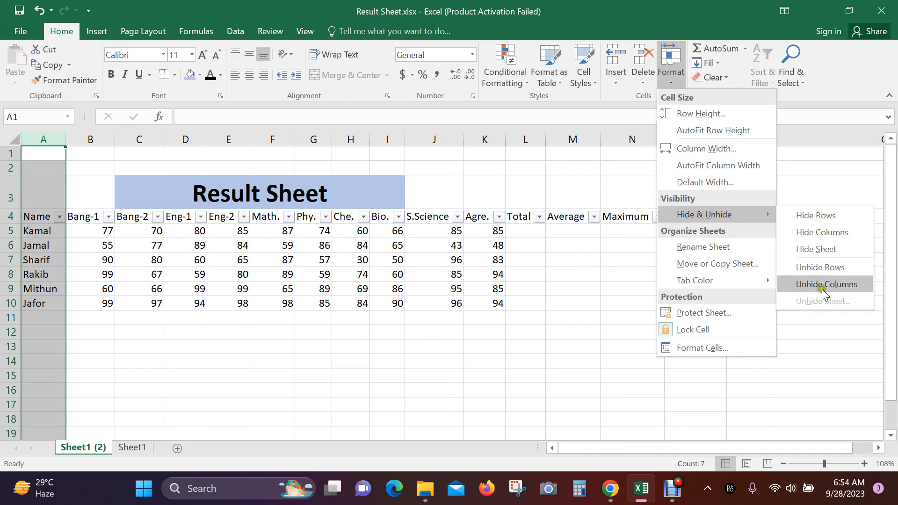
click(826, 250)
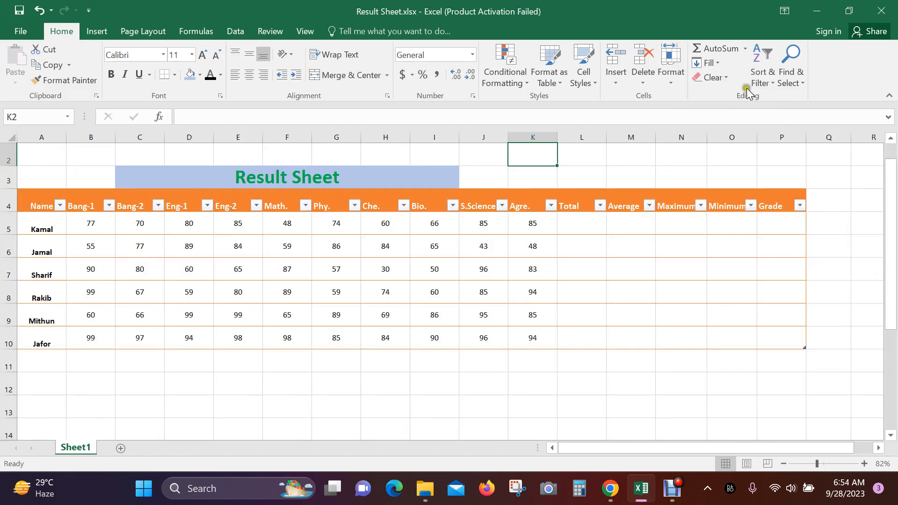
- Unhide Sheet1 (2) by choosing it in the Unhide dialog
click(671, 80)
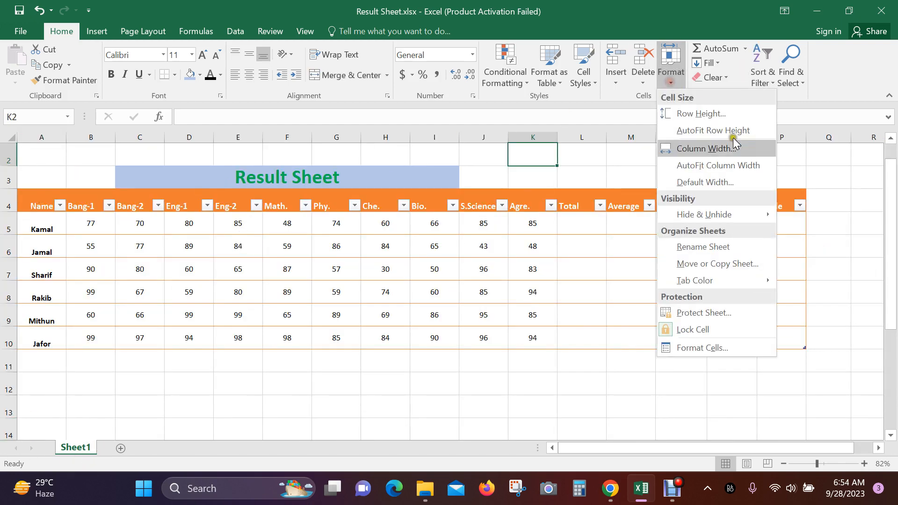
mouse_move(748, 211)
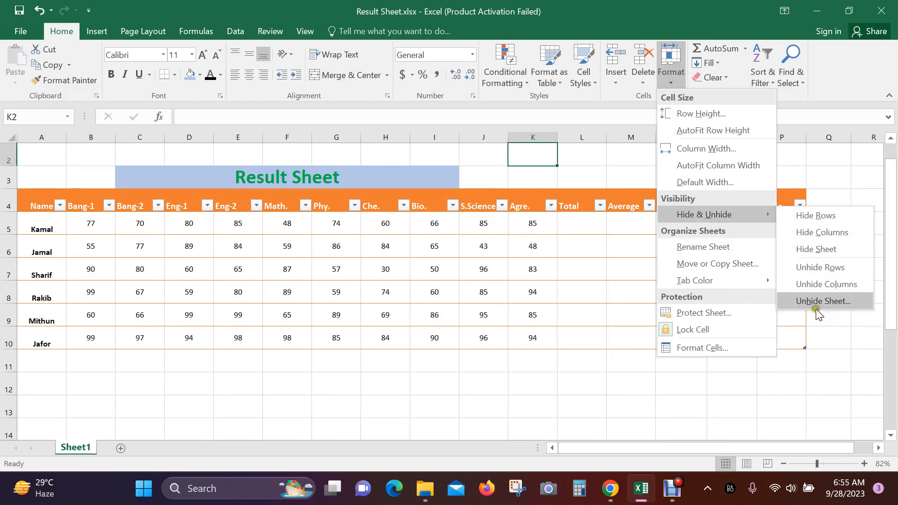
click(834, 302)
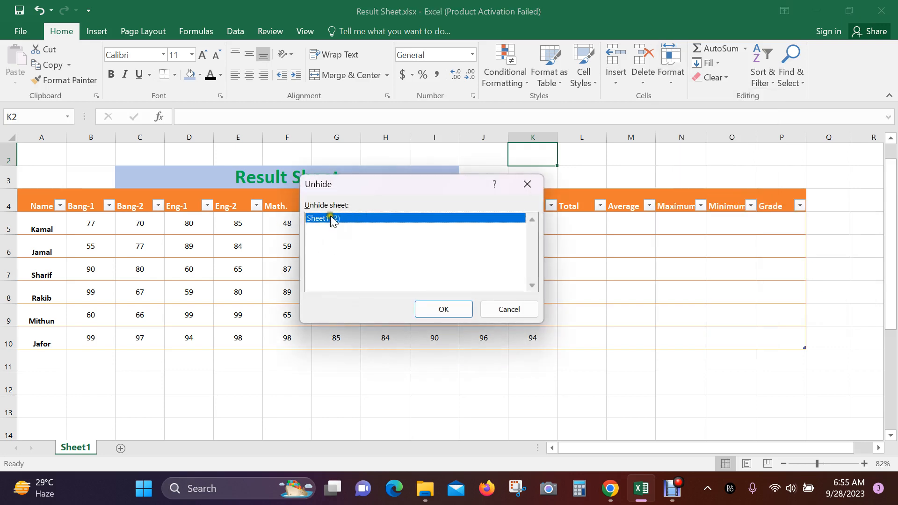
click(443, 306)
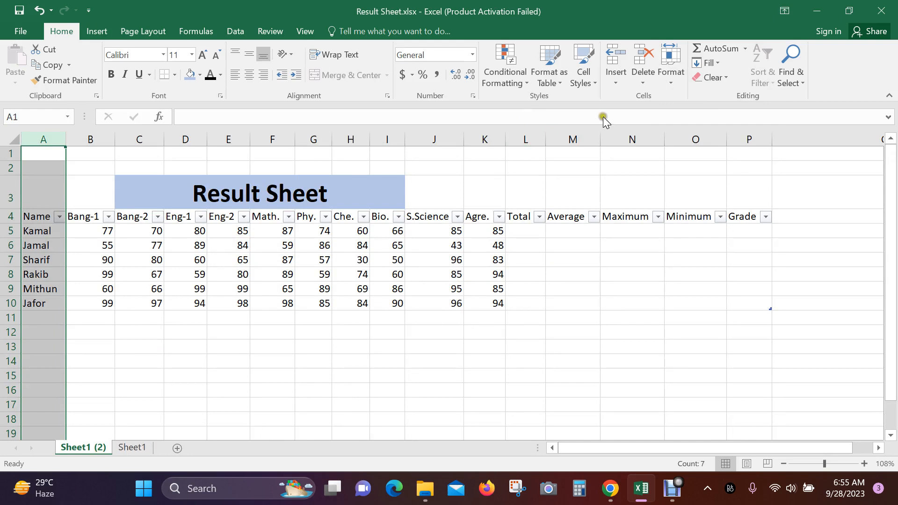
- Rename the Sheet1 (2) tab to 'Student', replacing a first-typed name
click(674, 81)
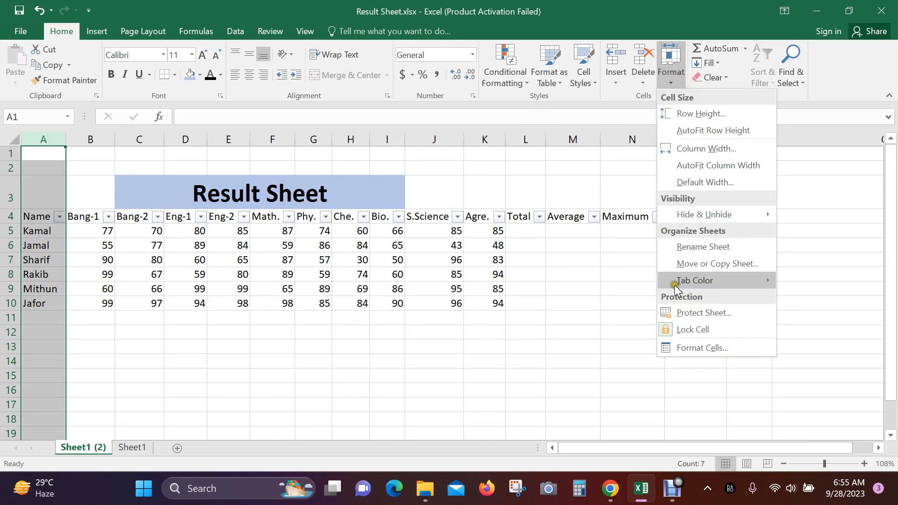
click(703, 247)
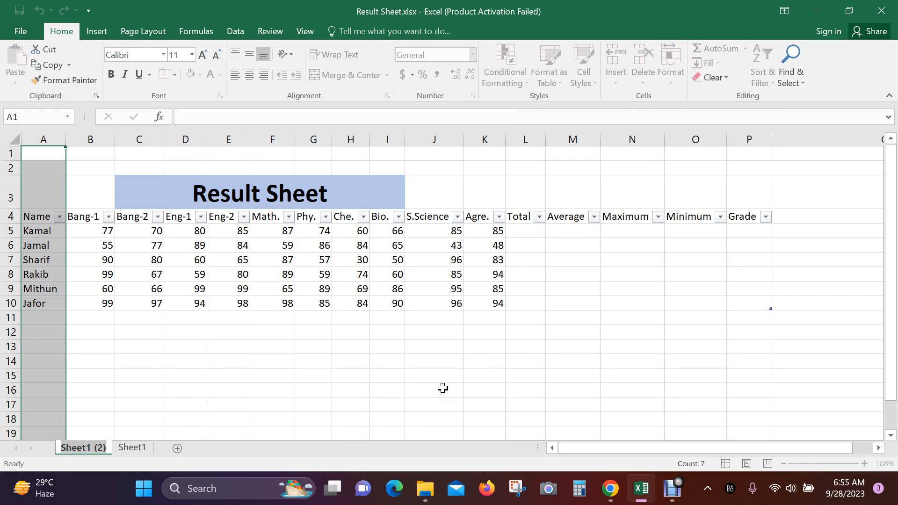
text(Rahman)
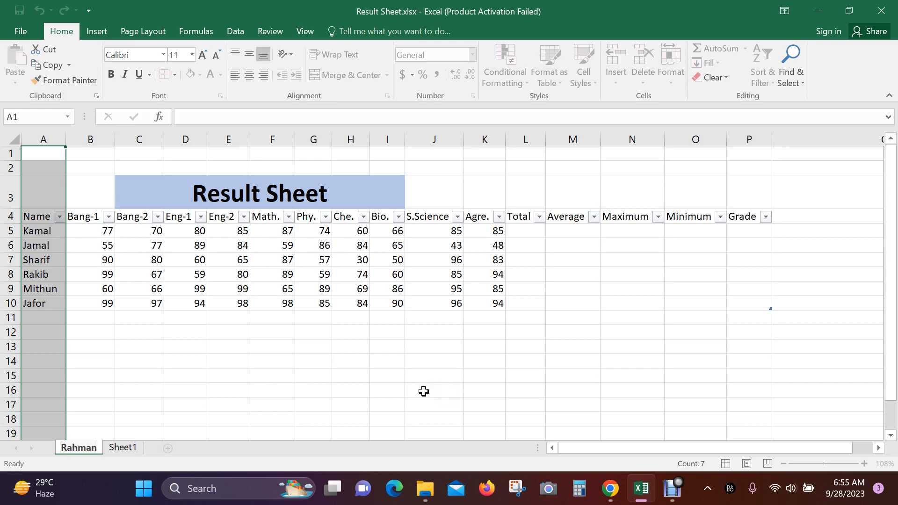
key(BackSpace)
key(BackSpace)
key(BackSpace)
key(BackSpace)
key(BackSpace)
key(BackSpace)
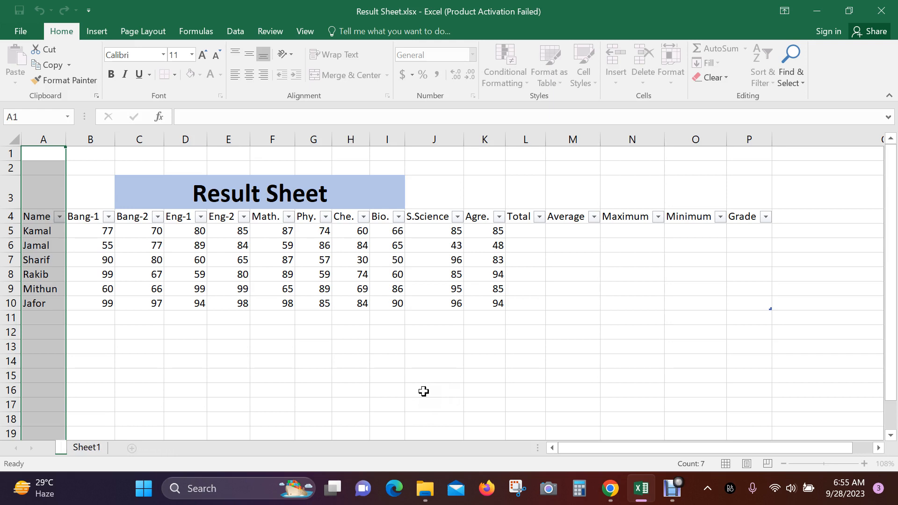
text(Stud)
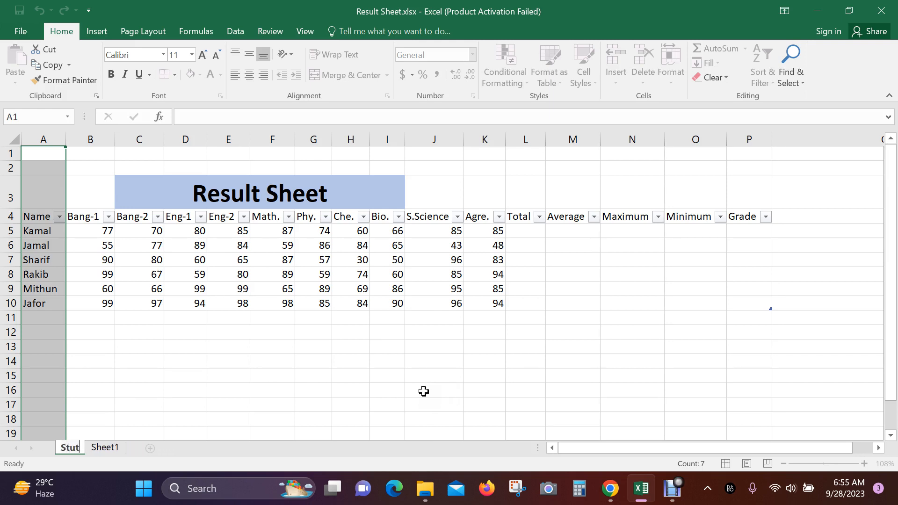
text(ent)
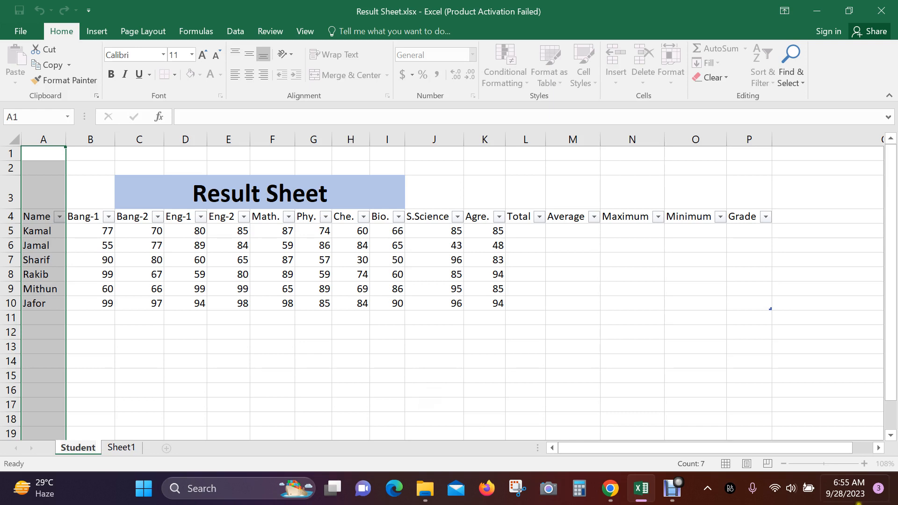
click(343, 335)
- Look over the Student tab's Tab Color options, then show the Home Format menu
right_click(74, 447)
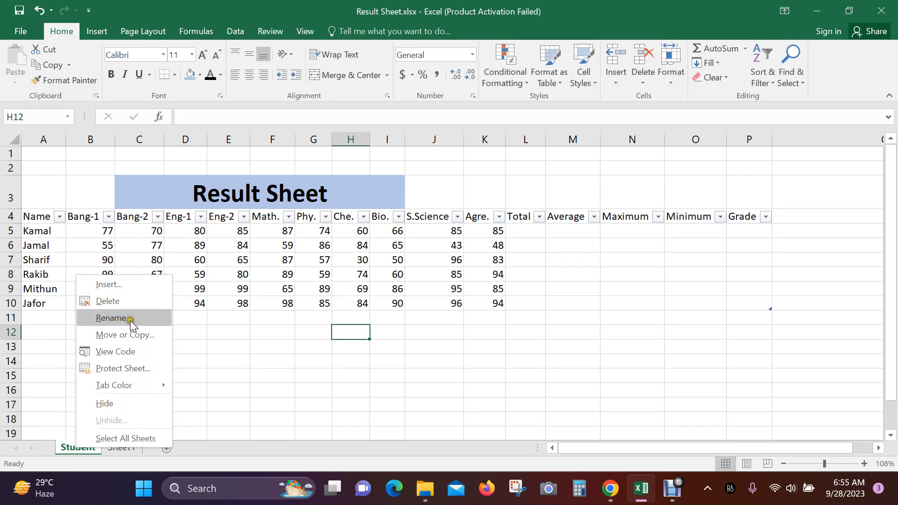
mouse_move(147, 385)
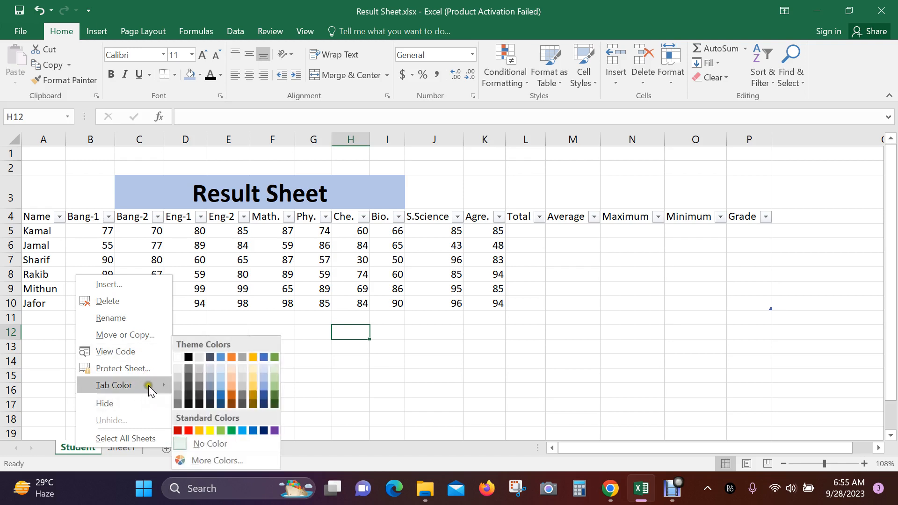
click(73, 449)
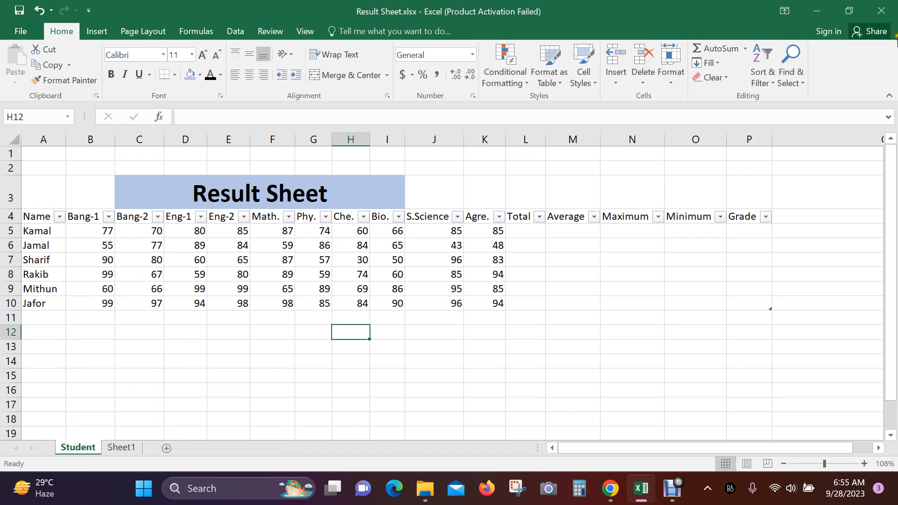
click(672, 78)
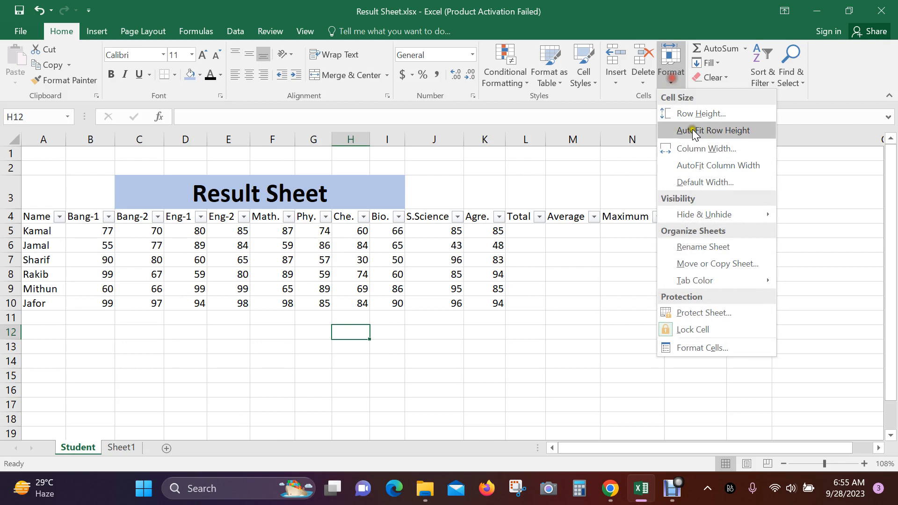
- Copy the Student sheet as Student (2), placed before the original
click(732, 269)
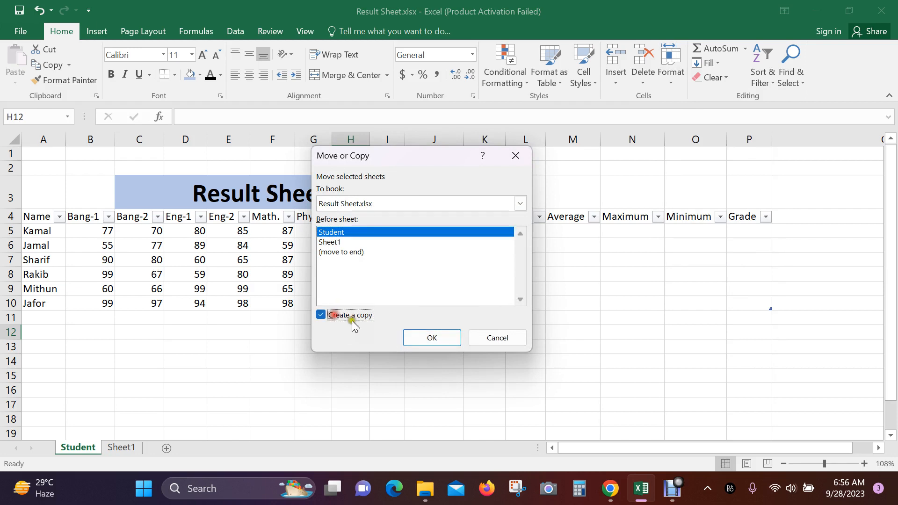
click(437, 337)
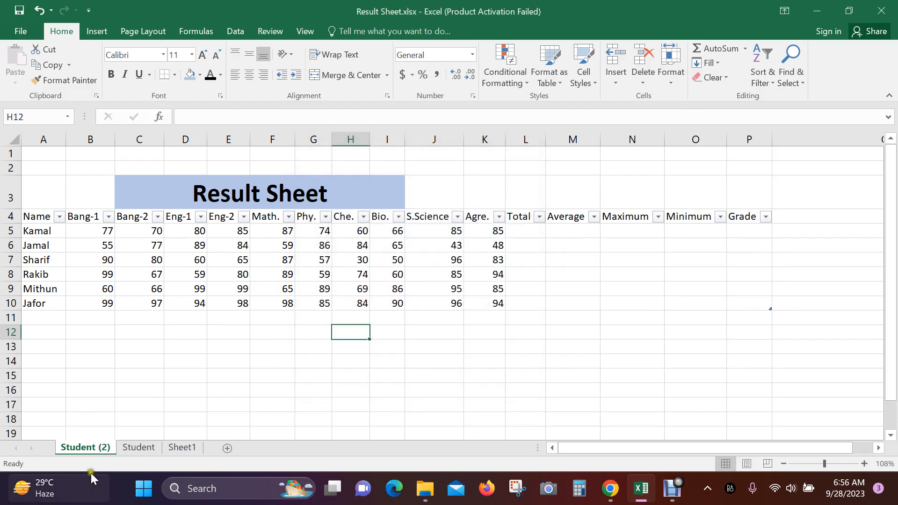
- Set the Student (2) sheet tab colour to red
click(673, 77)
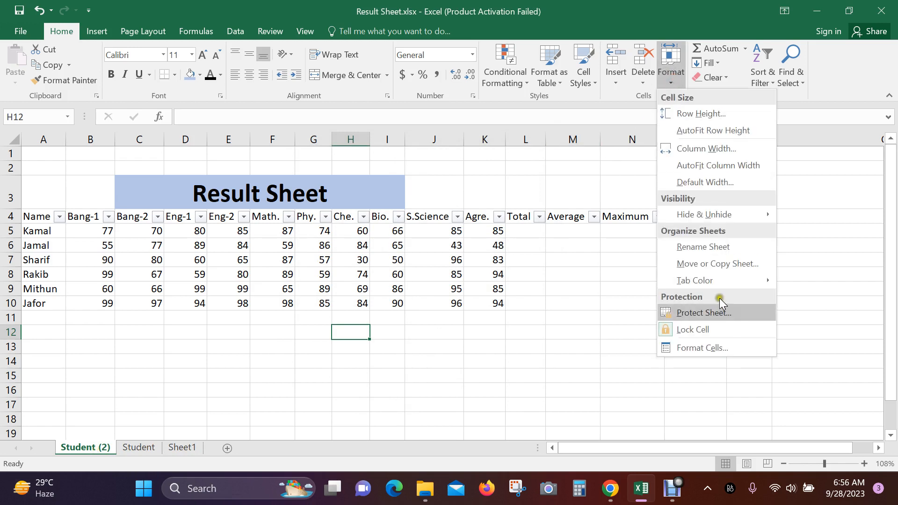
mouse_move(745, 281)
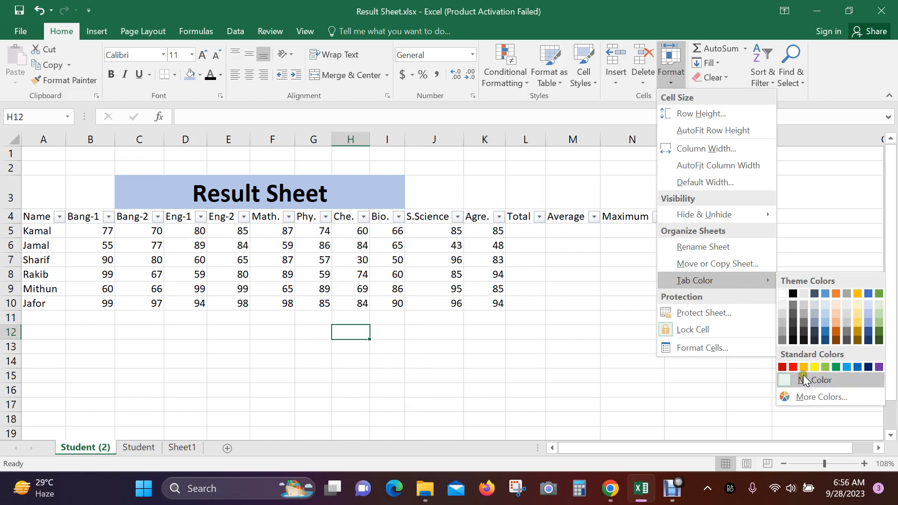
click(794, 366)
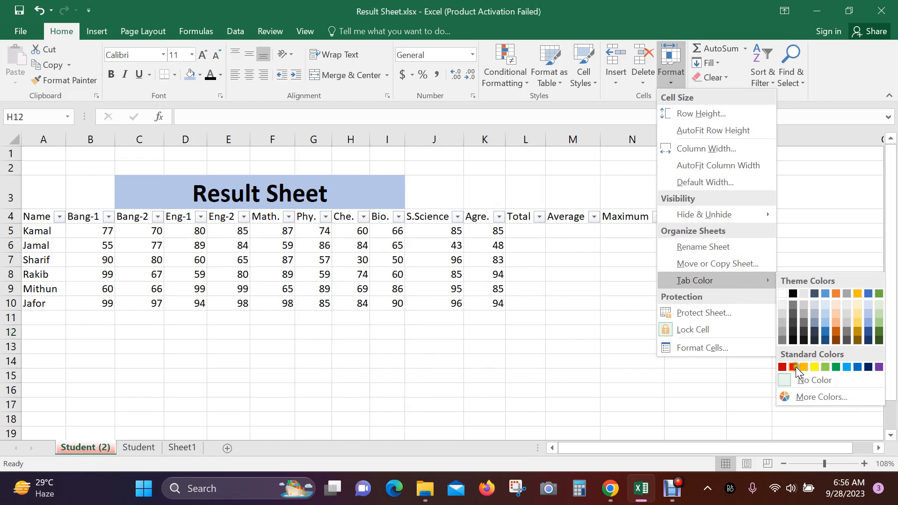
- Switch to the original Student sheet and select cell G16
click(141, 448)
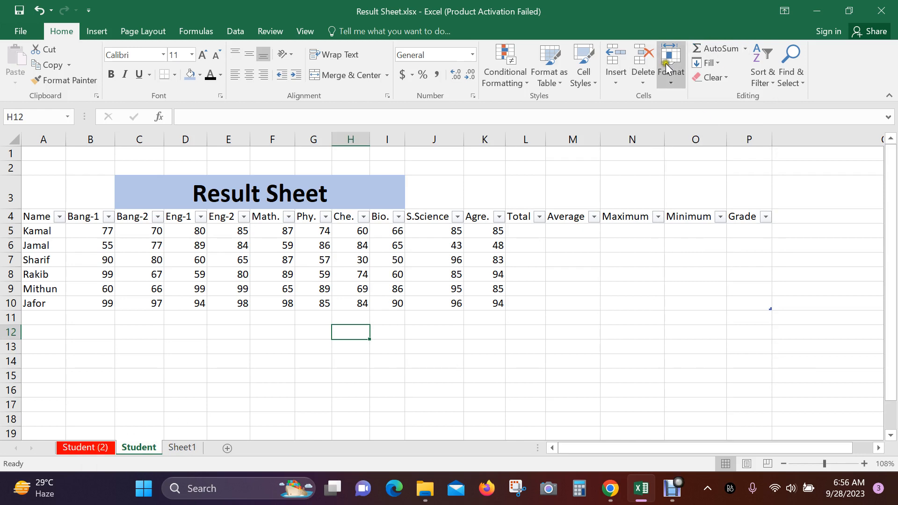
click(671, 88)
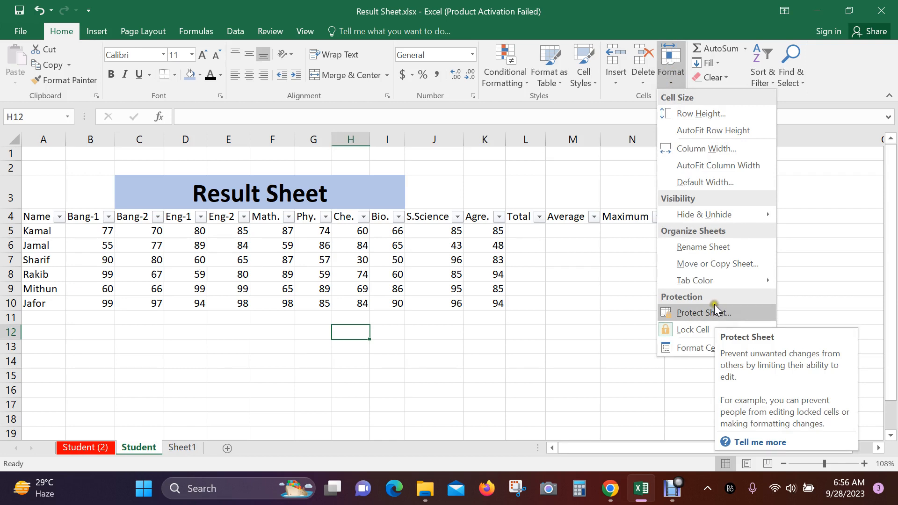
click(314, 384)
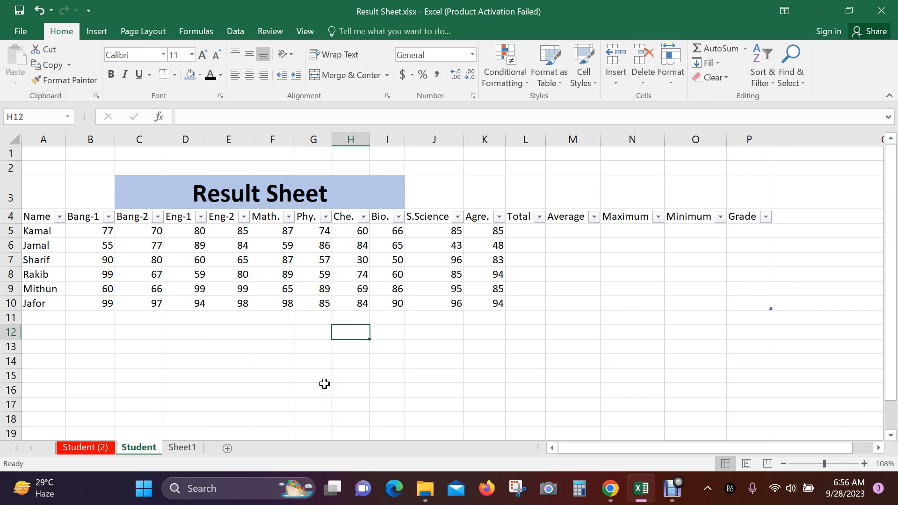
click(322, 384)
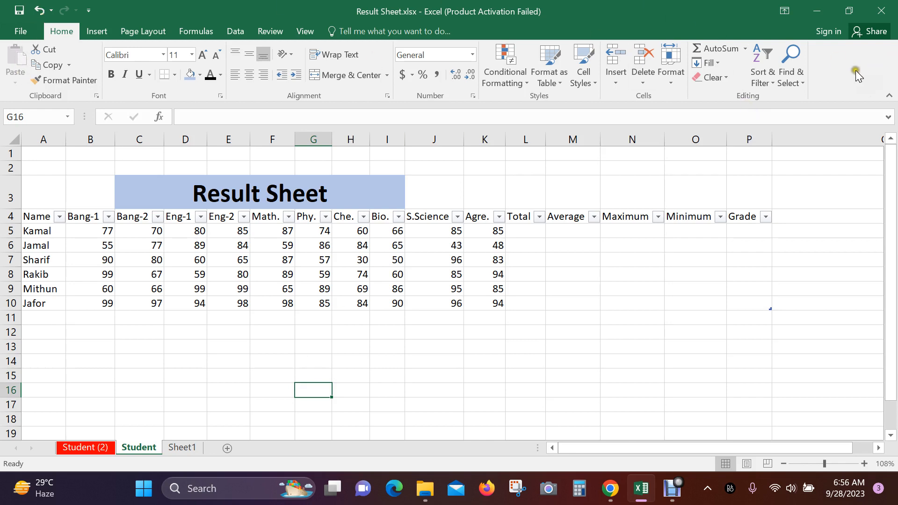
- Protect the Student sheet with a password, entering it twice to confirm
click(675, 82)
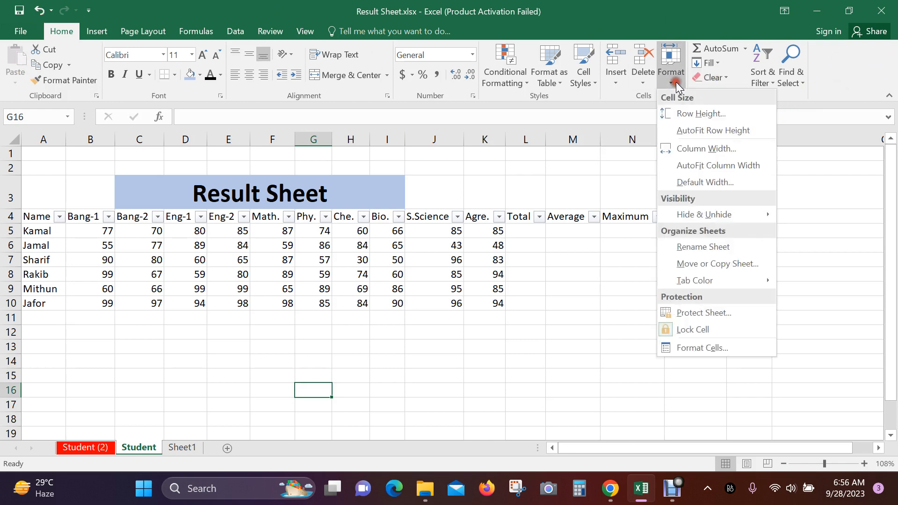
click(706, 313)
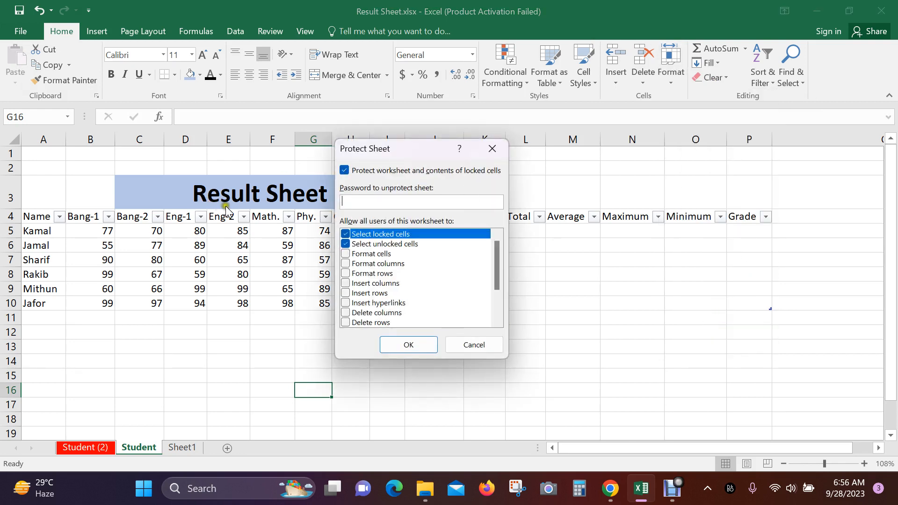
text(123)
click(414, 345)
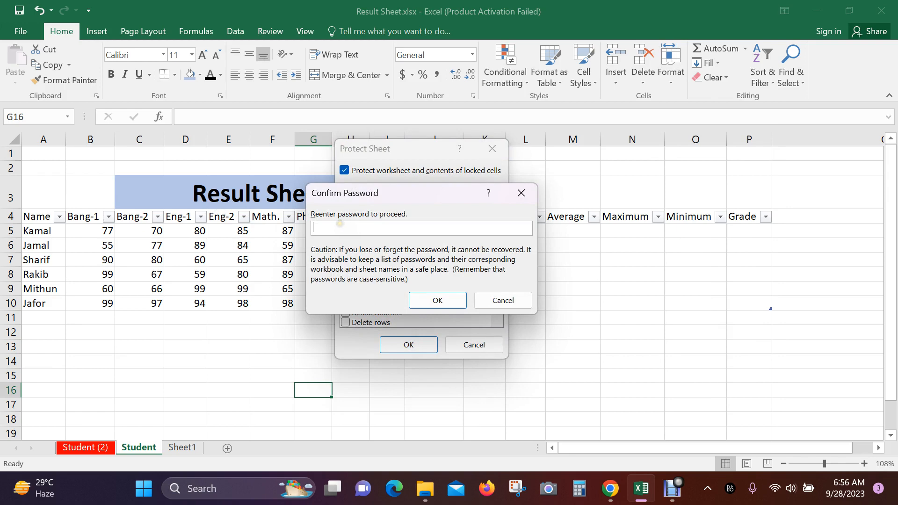
text(123)
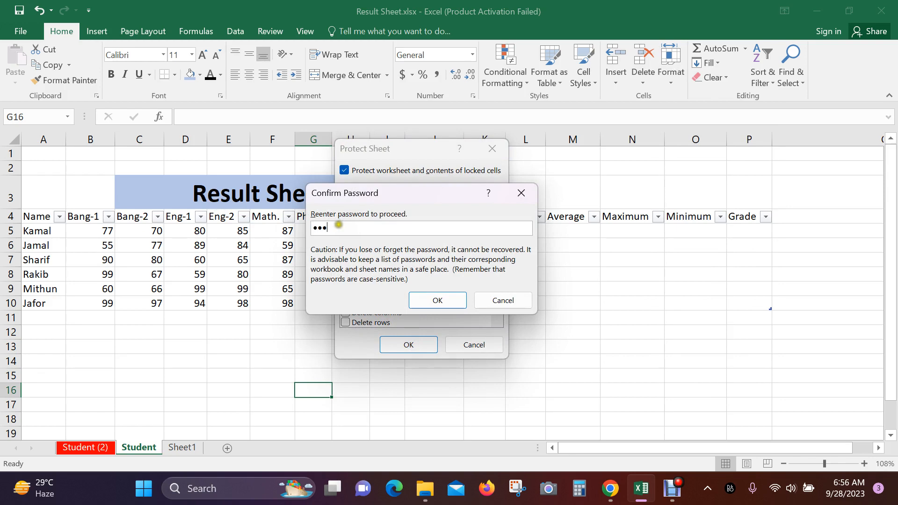
click(444, 301)
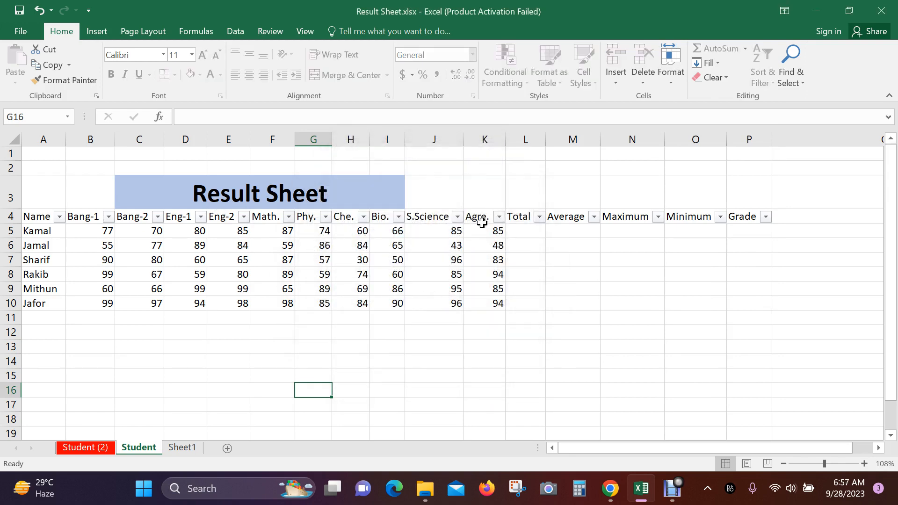
- Save the workbook to the Desktop as Result Sheet.xlsx, then close Excel
click(23, 35)
click(36, 146)
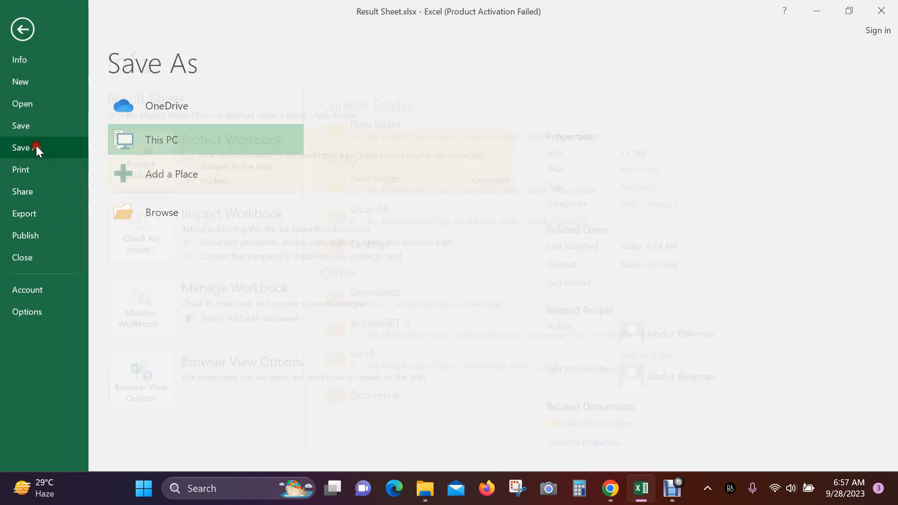
click(185, 220)
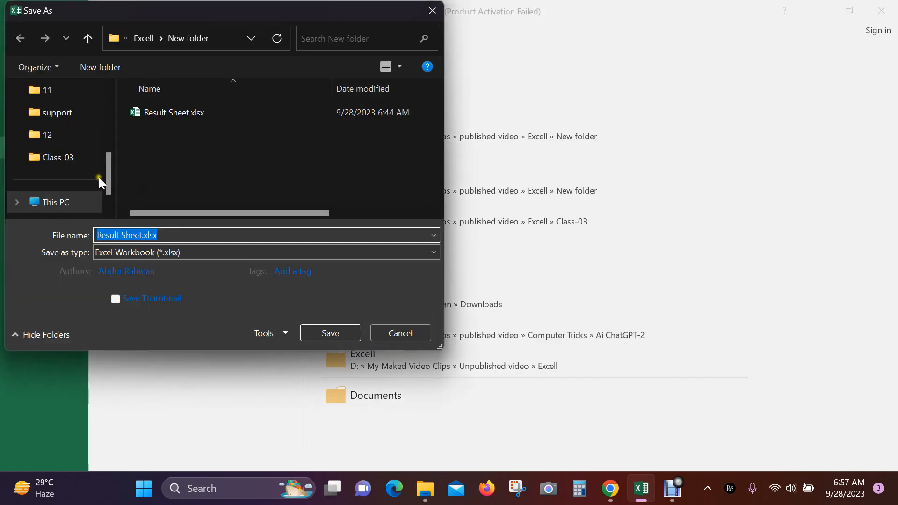
scroll(109, 184, down, 2)
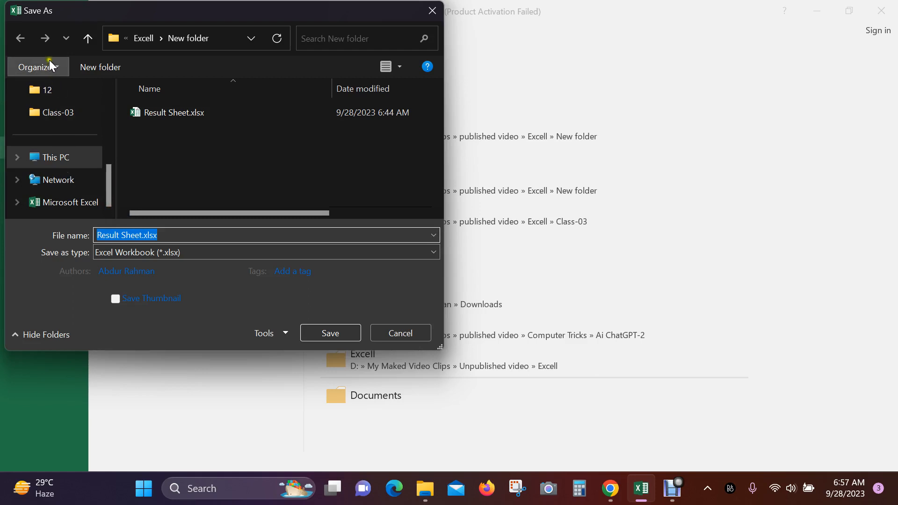
click(126, 38)
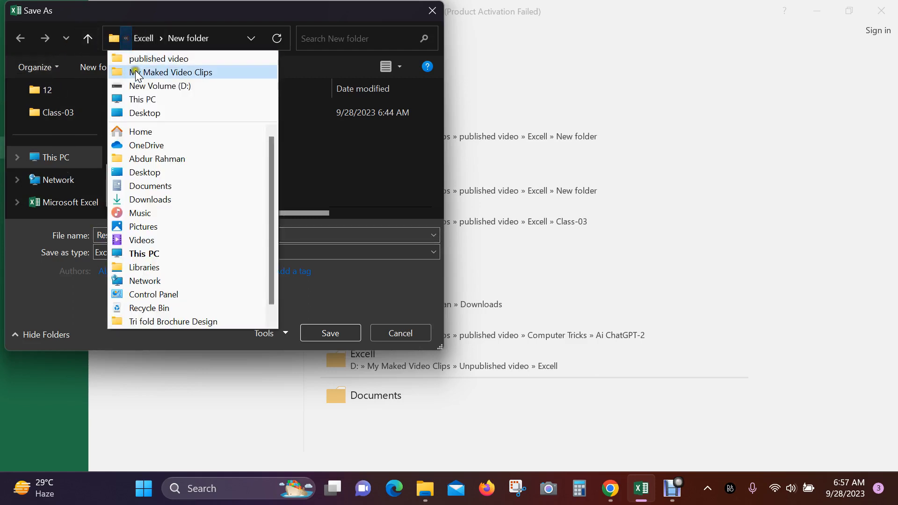
click(144, 114)
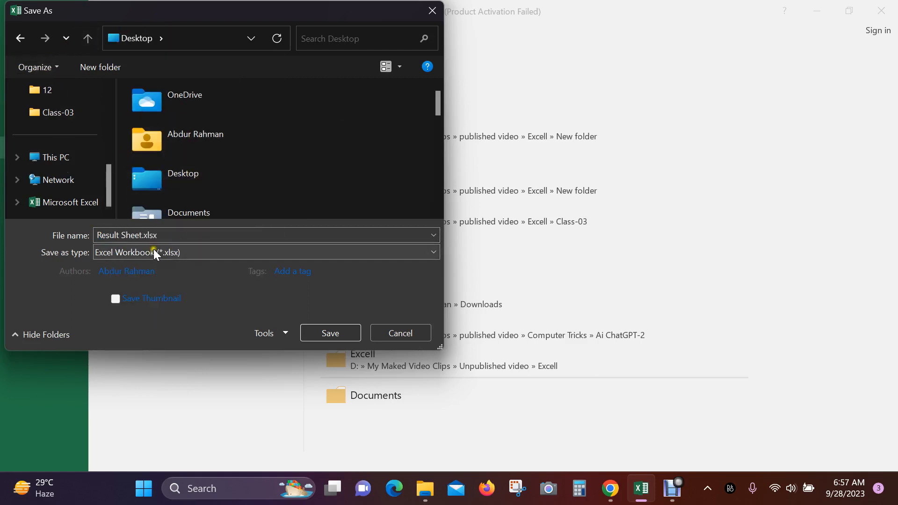
click(177, 235)
click(330, 333)
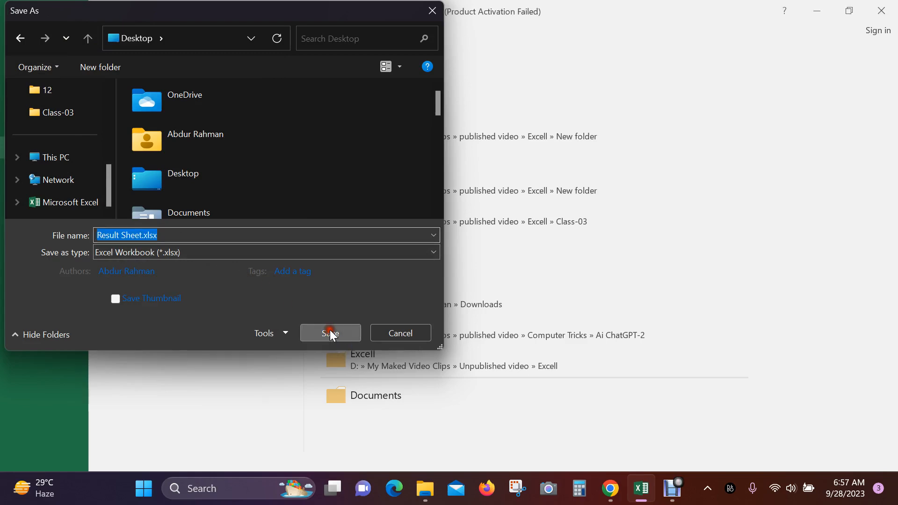
click(895, 13)
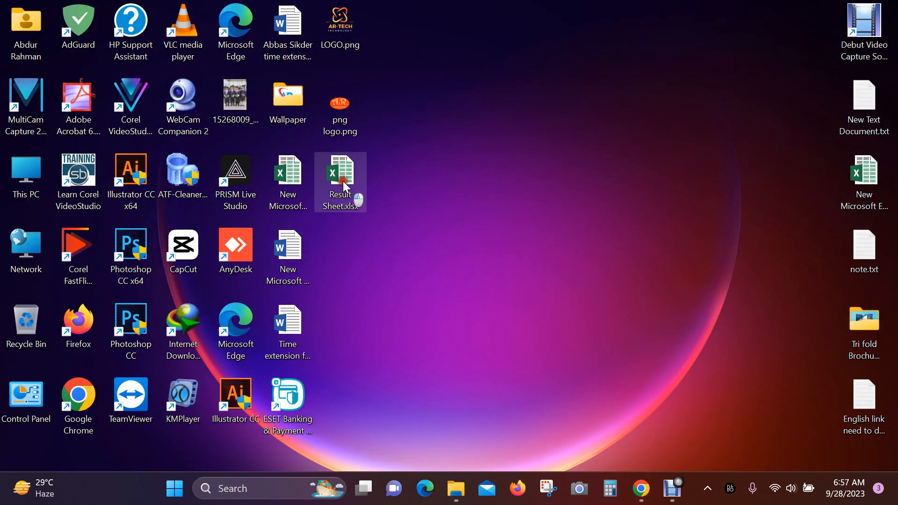
- Reopen Result Sheet.xlsx from the Desktop maximized and show the red Student (2) sheet
double_click(343, 182)
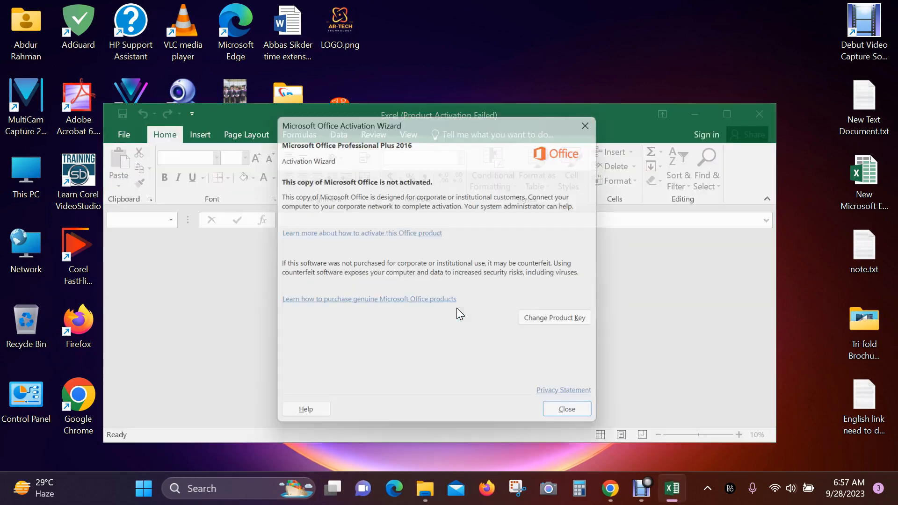
click(572, 417)
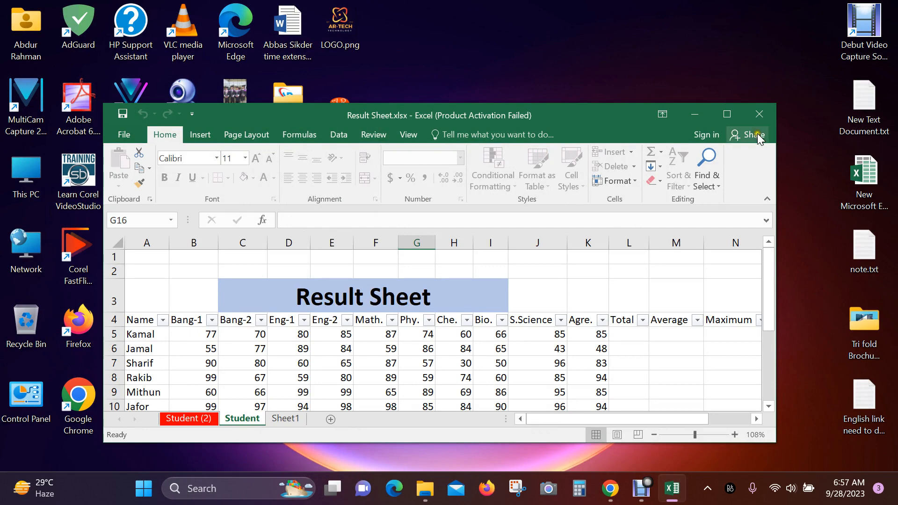
click(727, 115)
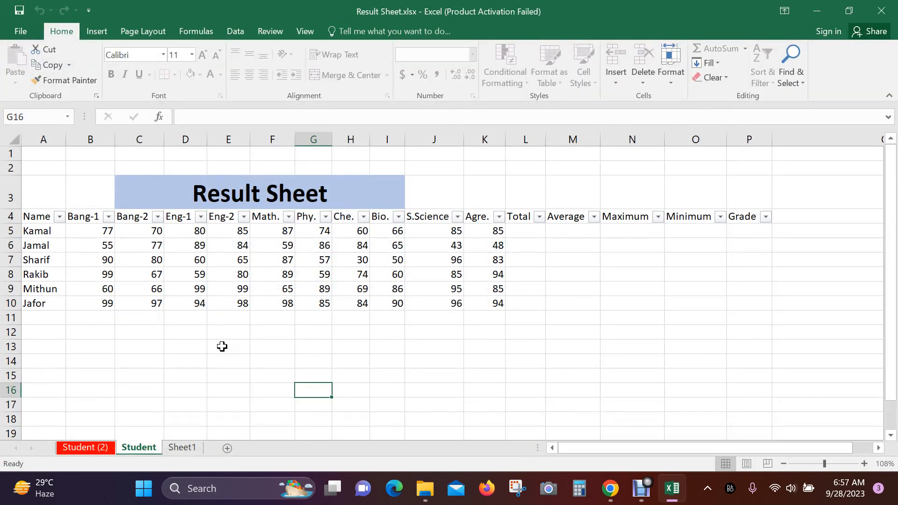
click(97, 447)
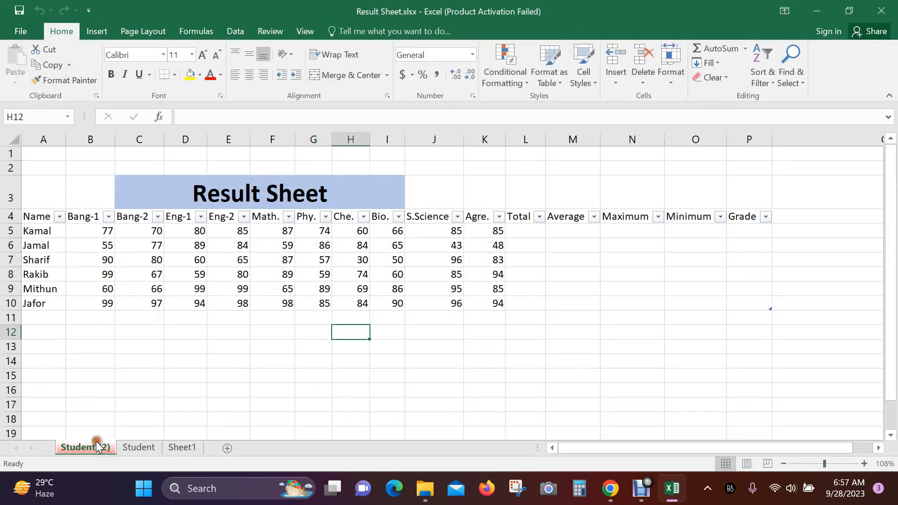
click(16, 32)
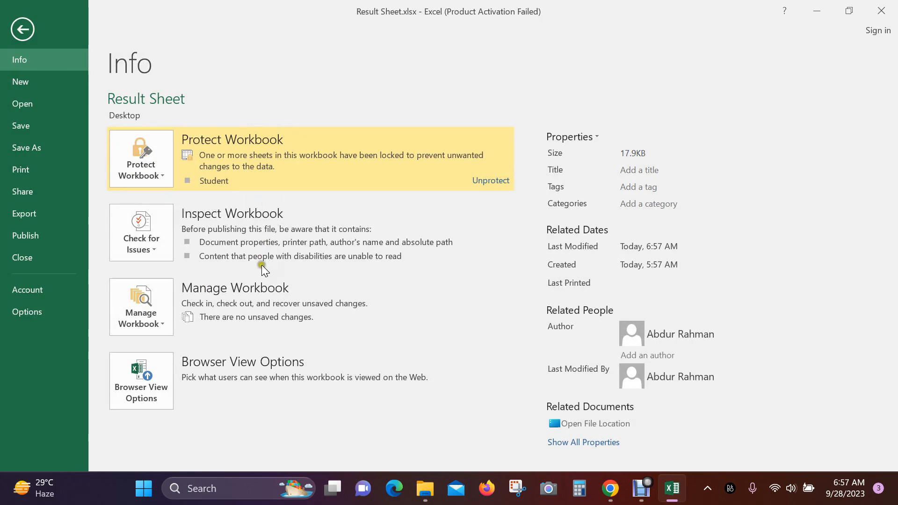
click(21, 30)
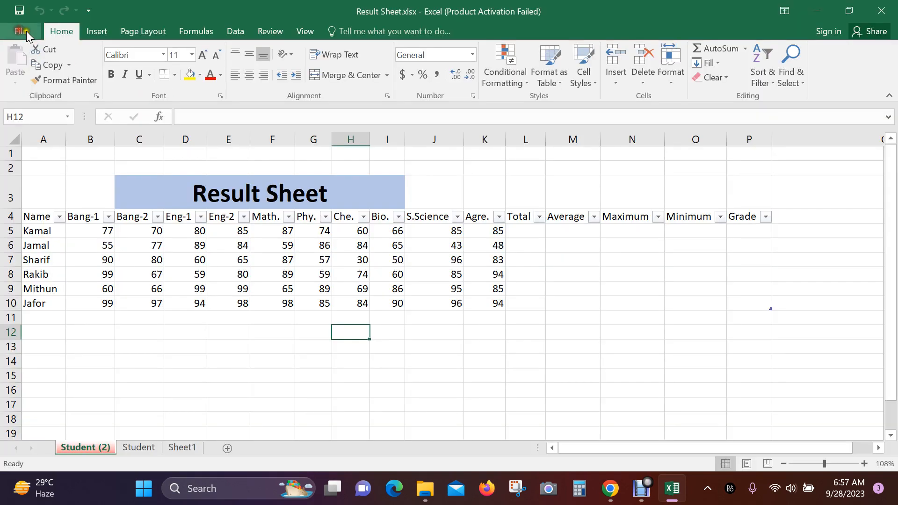
- Protect the Student (2) sheet with default settings and a confirmed password
click(676, 83)
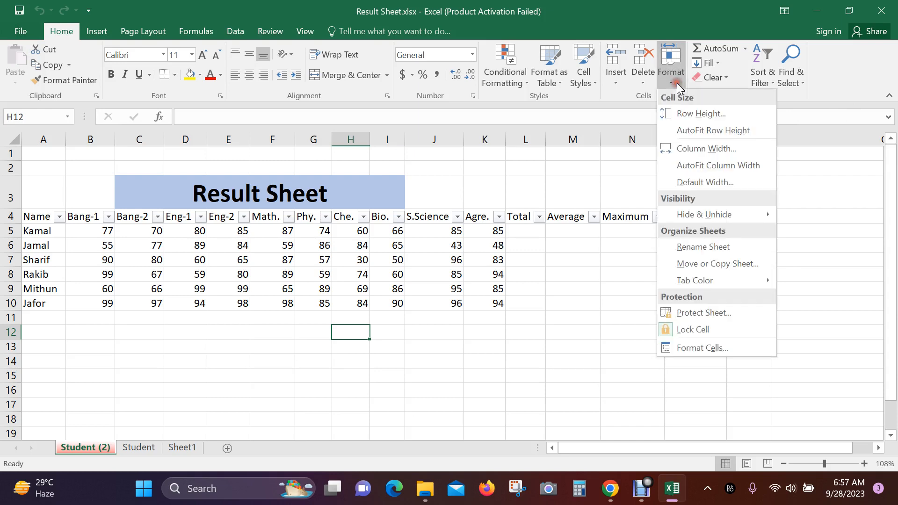
click(714, 313)
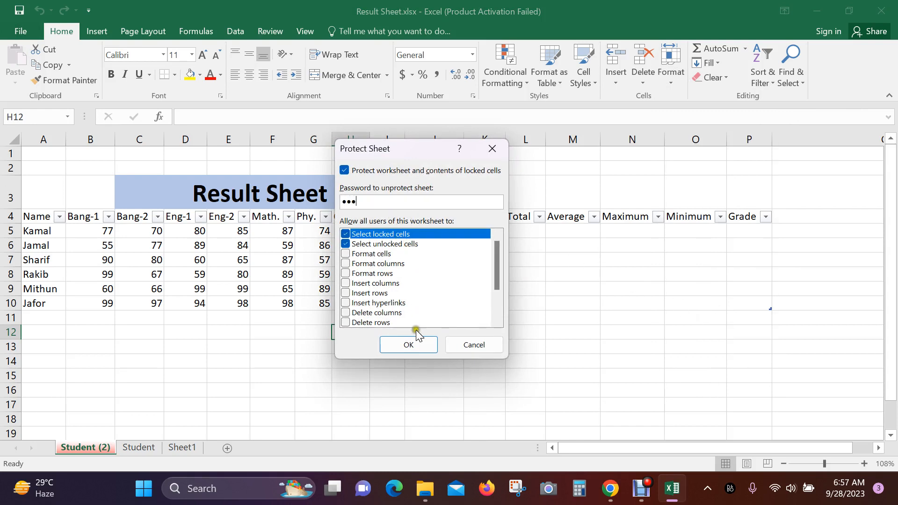
click(407, 343)
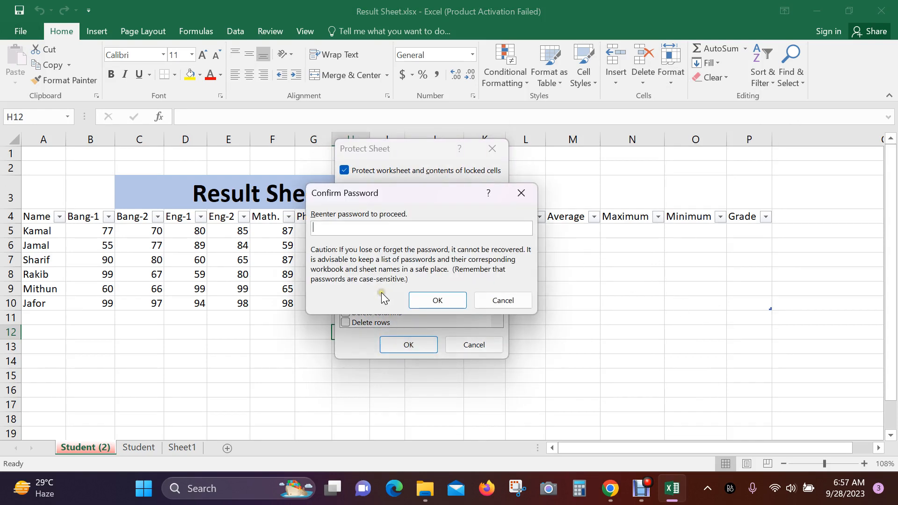
text(123)
click(440, 301)
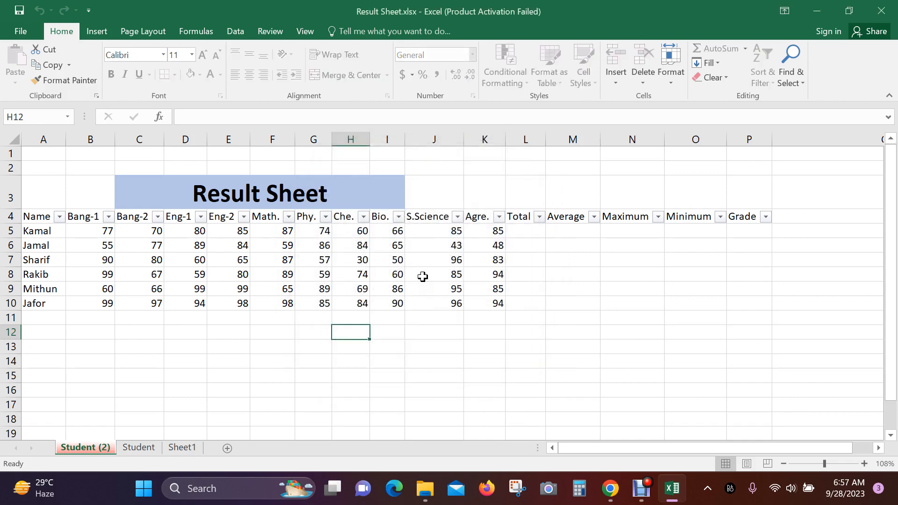
click(238, 258)
double_click(239, 301)
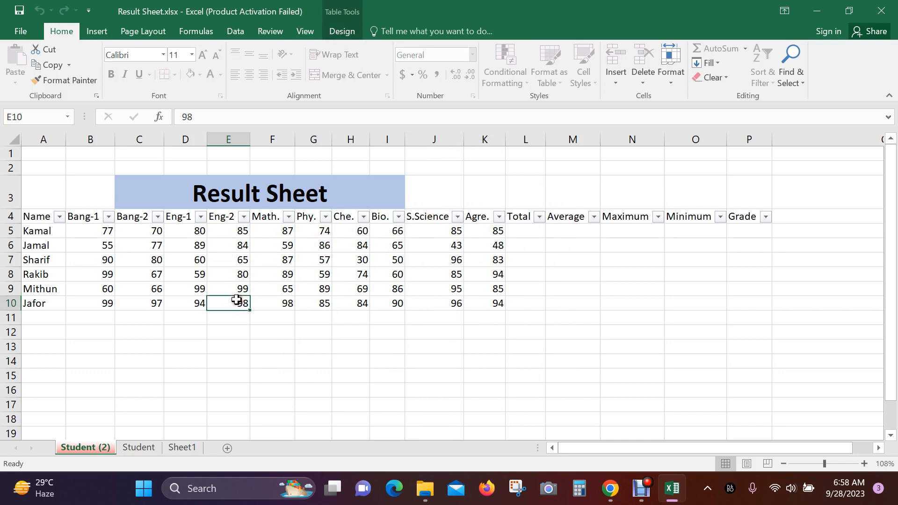
click(455, 281)
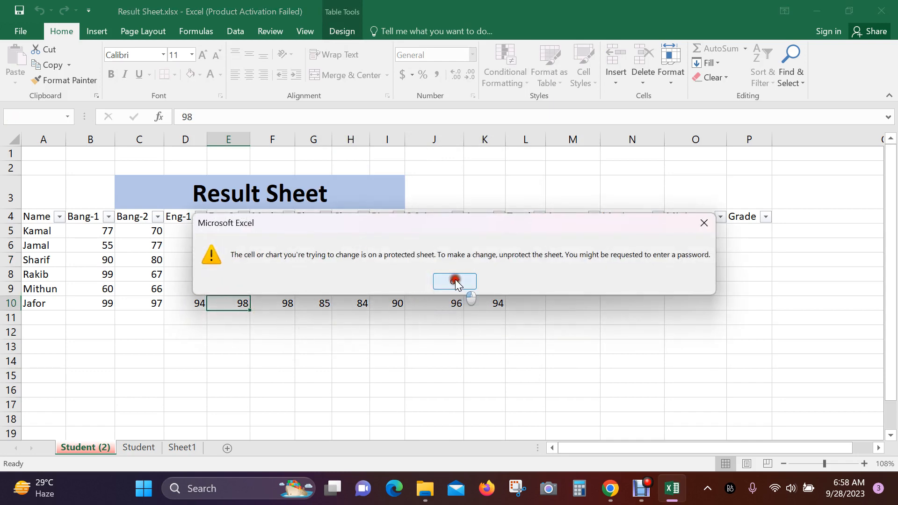
click(271, 345)
key(a)
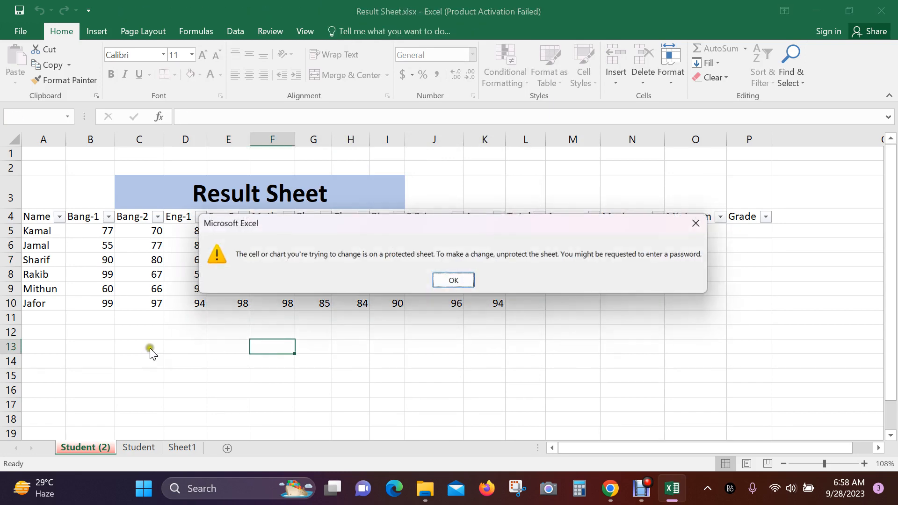
click(461, 287)
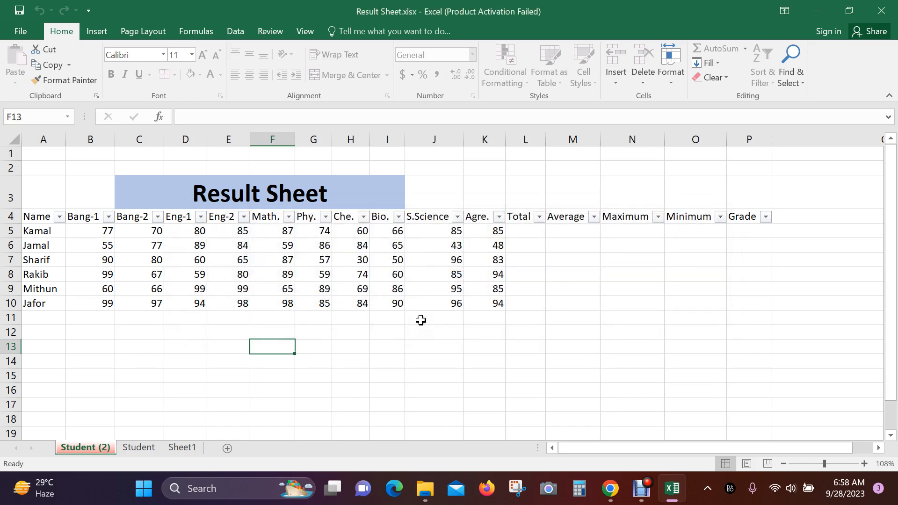
click(184, 333)
drag(97, 249, 273, 303)
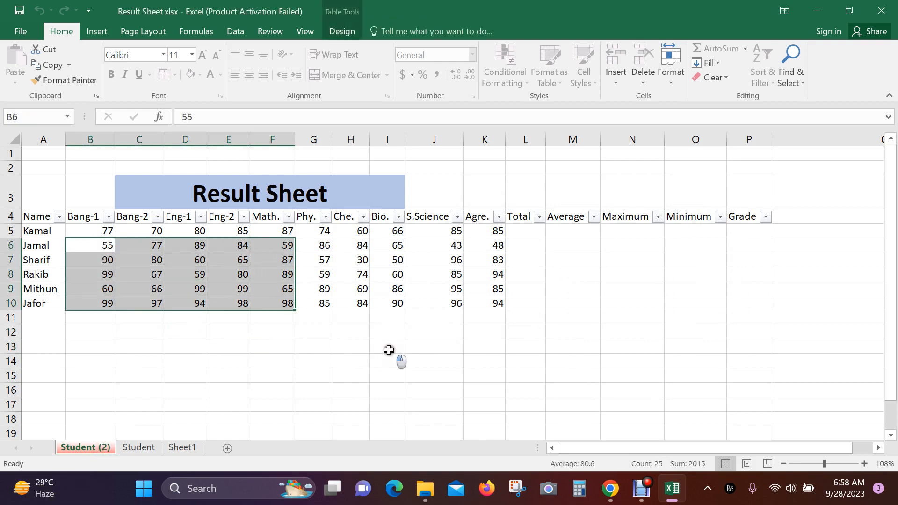
click(388, 346)
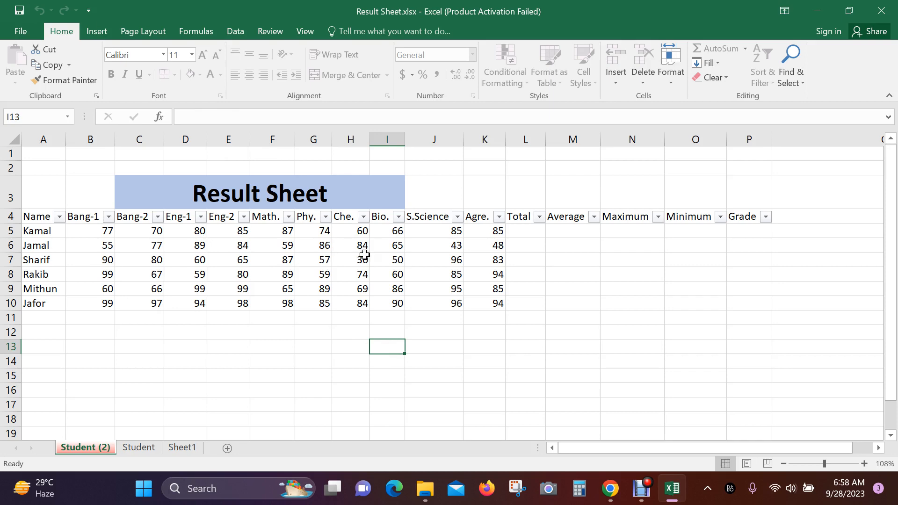
click(396, 263)
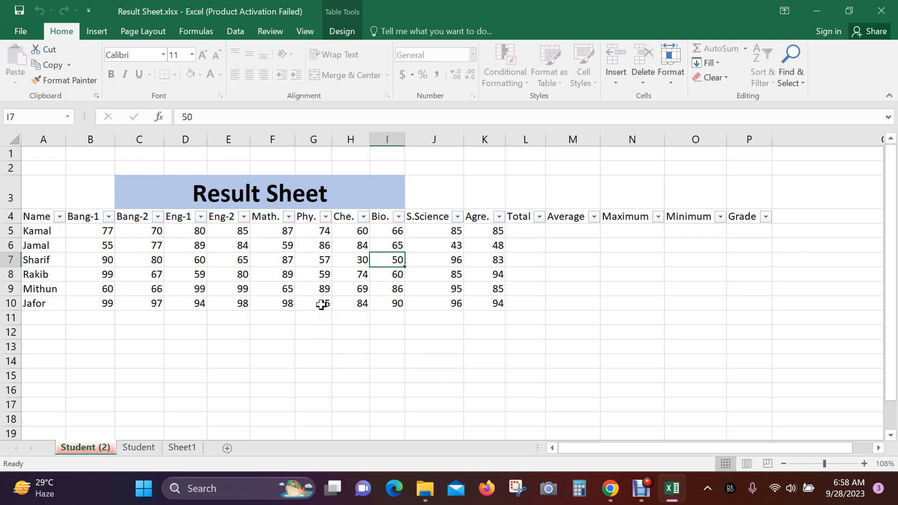
click(310, 257)
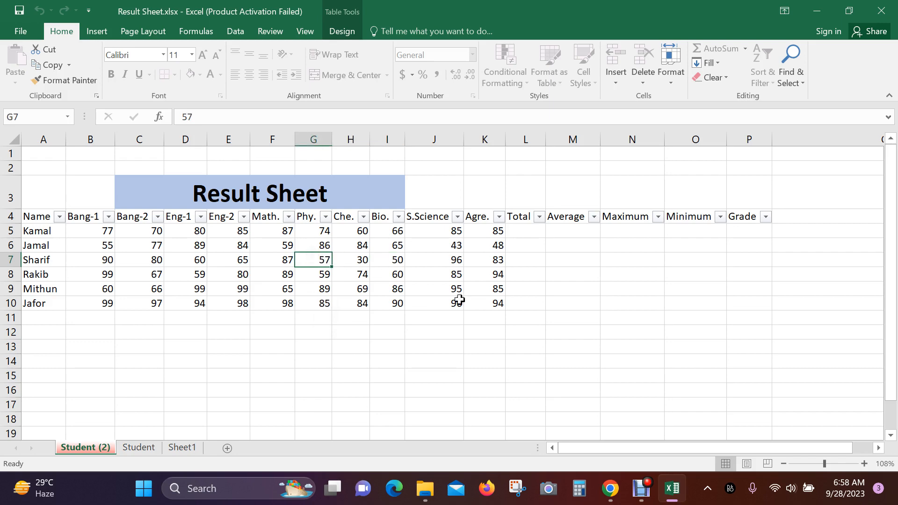
key(Delete)
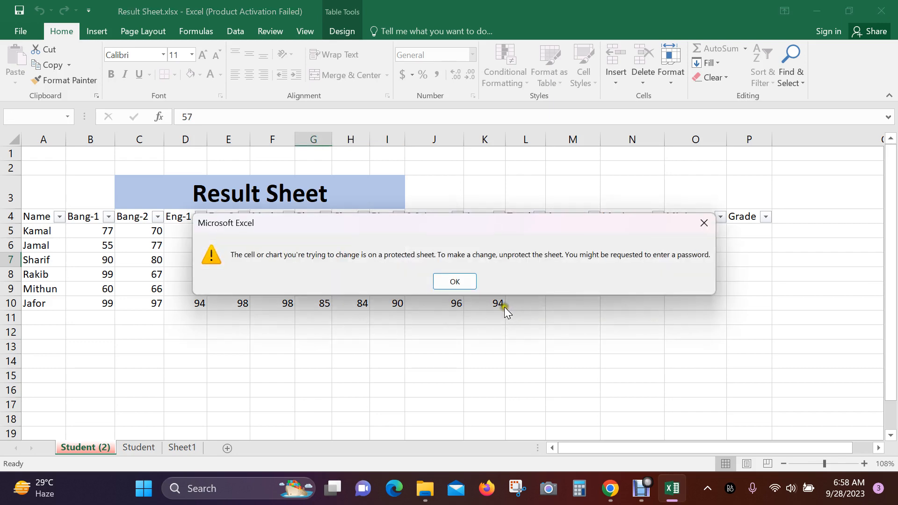
click(471, 281)
click(273, 289)
key(Delete)
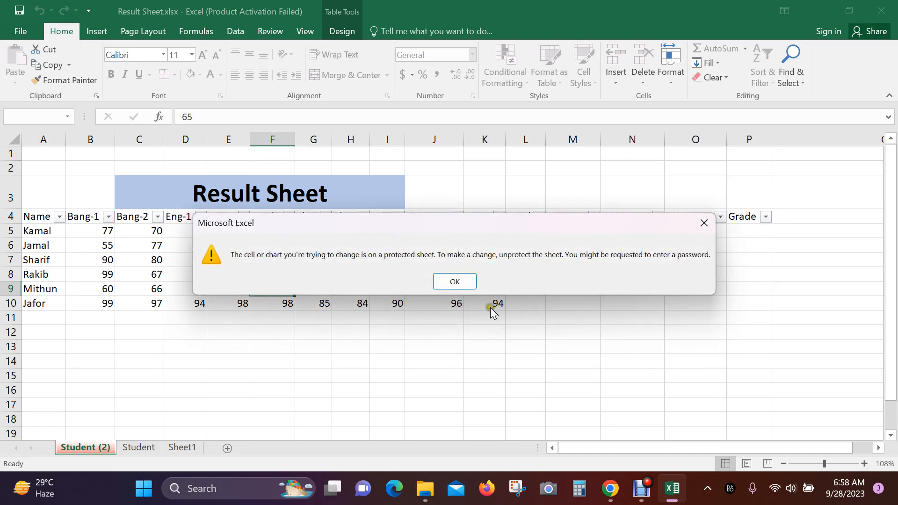
click(455, 281)
click(186, 302)
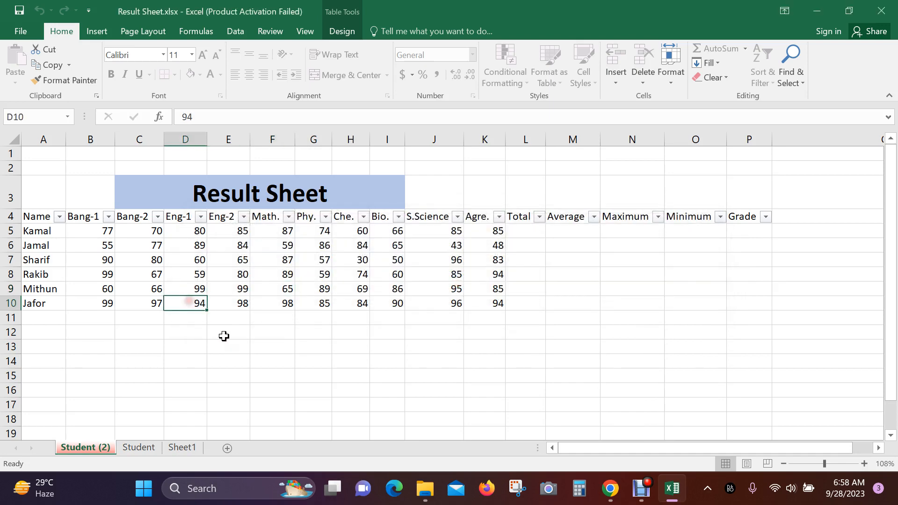
key(Delete)
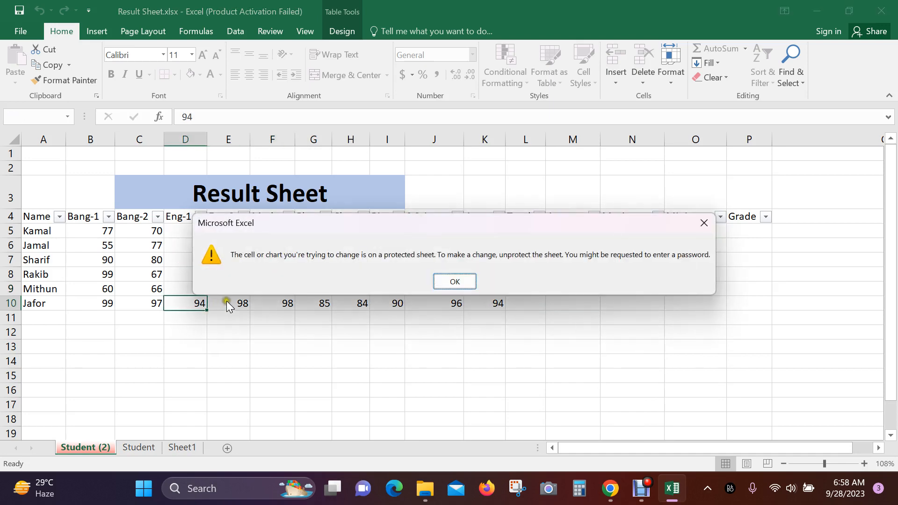
click(459, 283)
click(456, 281)
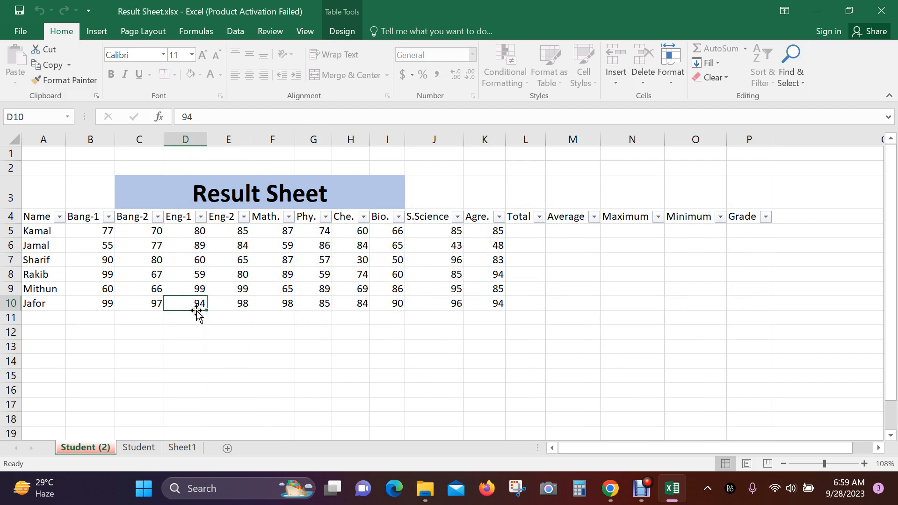
click(257, 333)
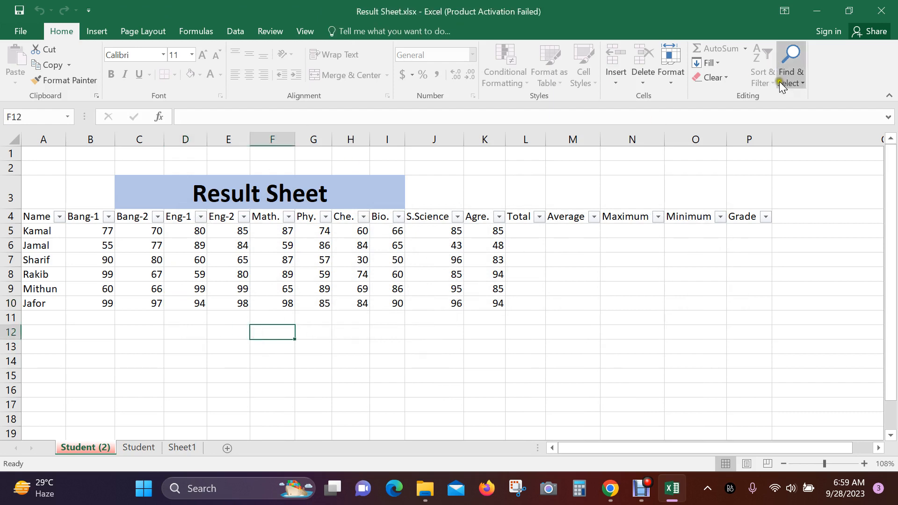
- Unprotect the Student (2) sheet by entering its password
click(661, 82)
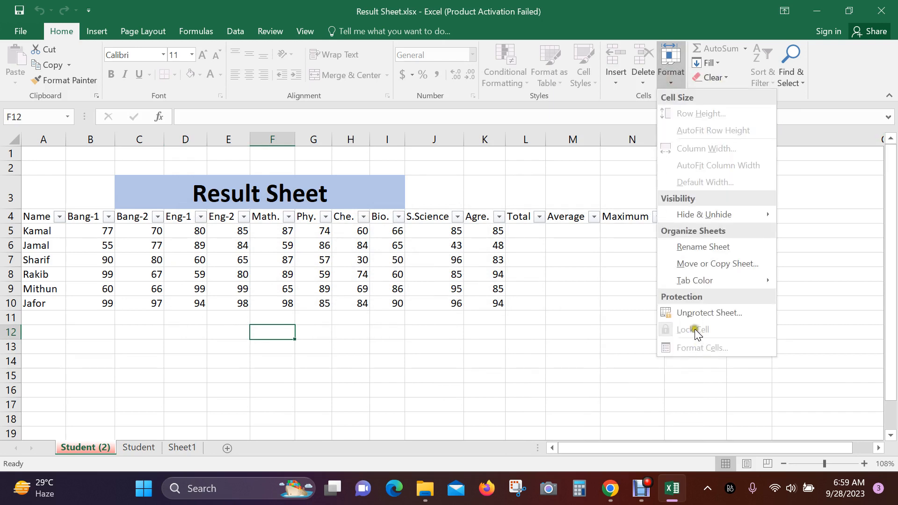
click(713, 313)
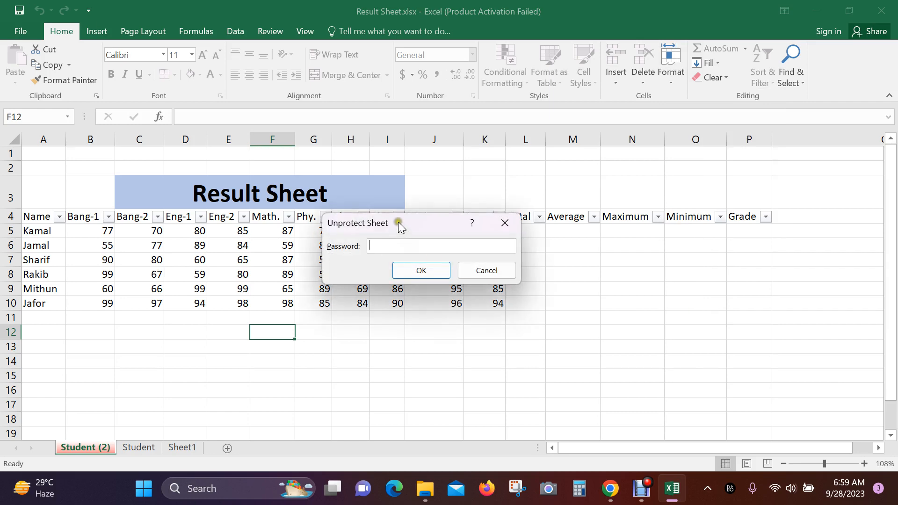
text(123)
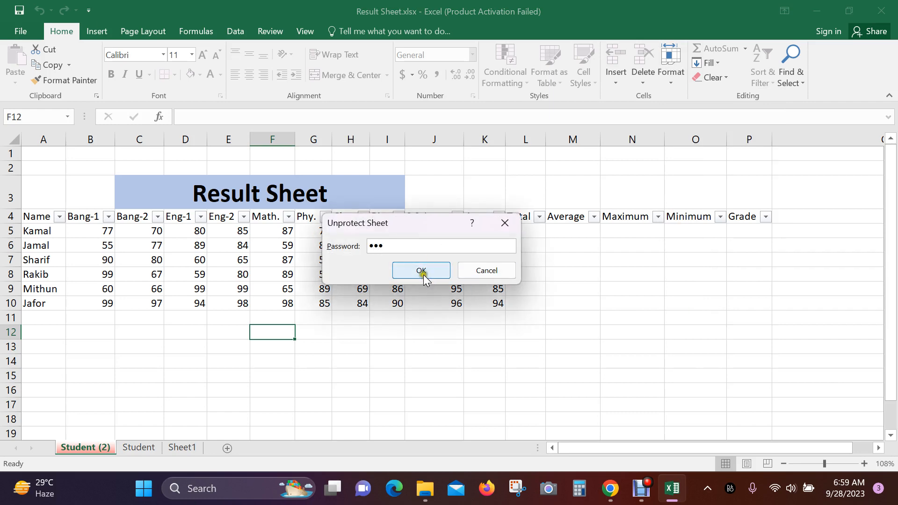
click(423, 271)
- Test editing by entering 'sdfasd' in cell I14
click(379, 358)
text(sdfasd)
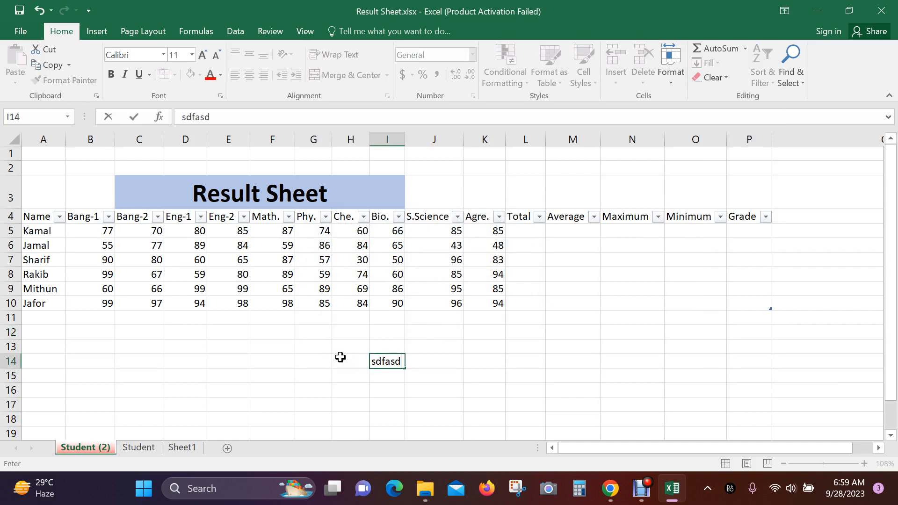
click(381, 304)
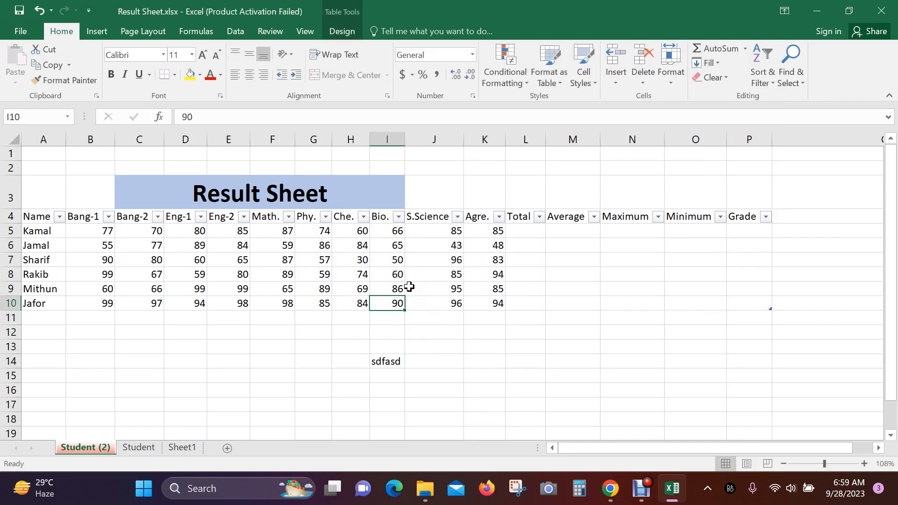
- Change the student's Bio. mark in I8 to 90 and clear the test entry in I14
click(395, 277)
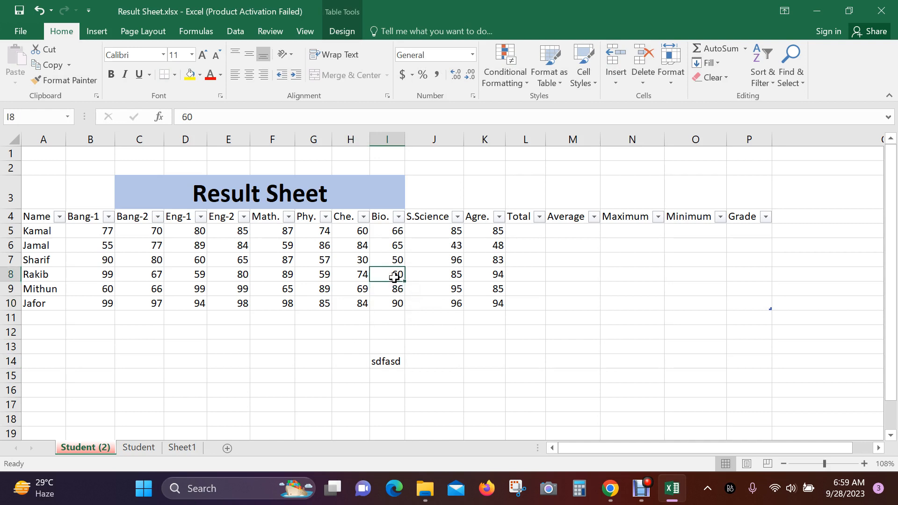
text(90)
click(431, 363)
click(366, 361)
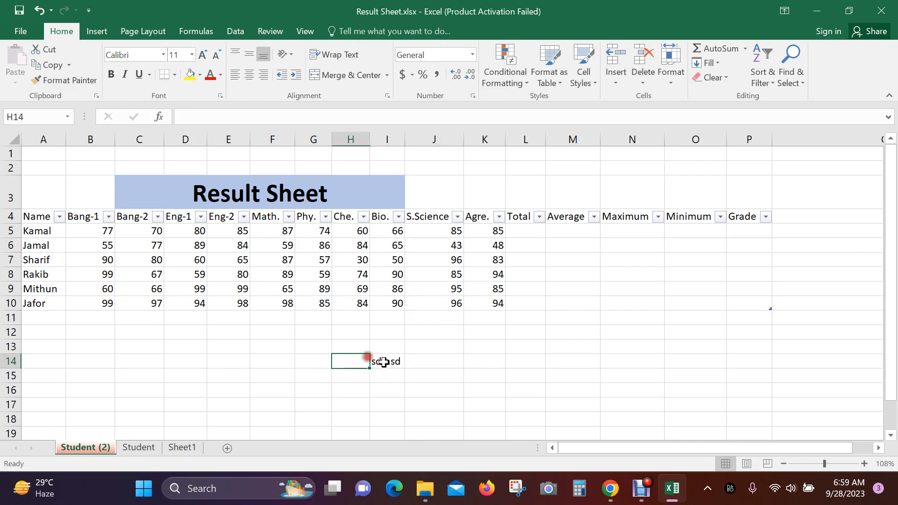
click(388, 362)
key(Delete)
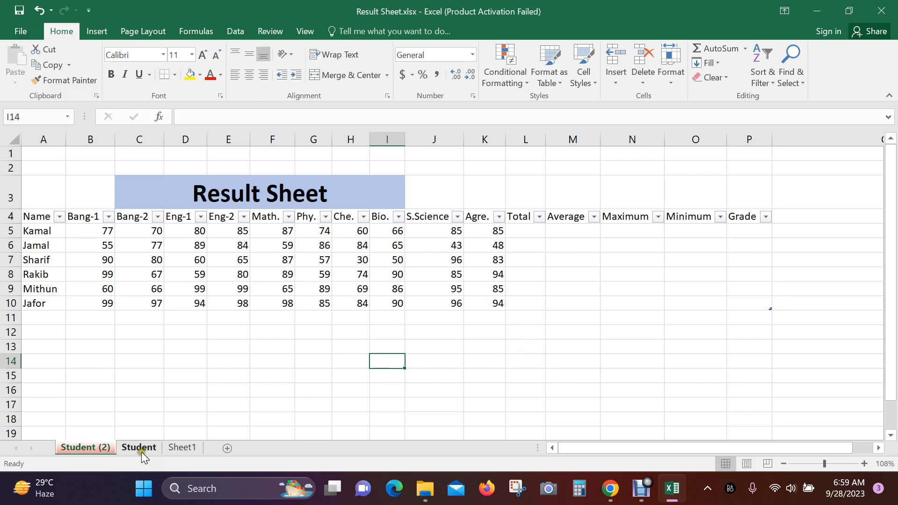
right_click(100, 448)
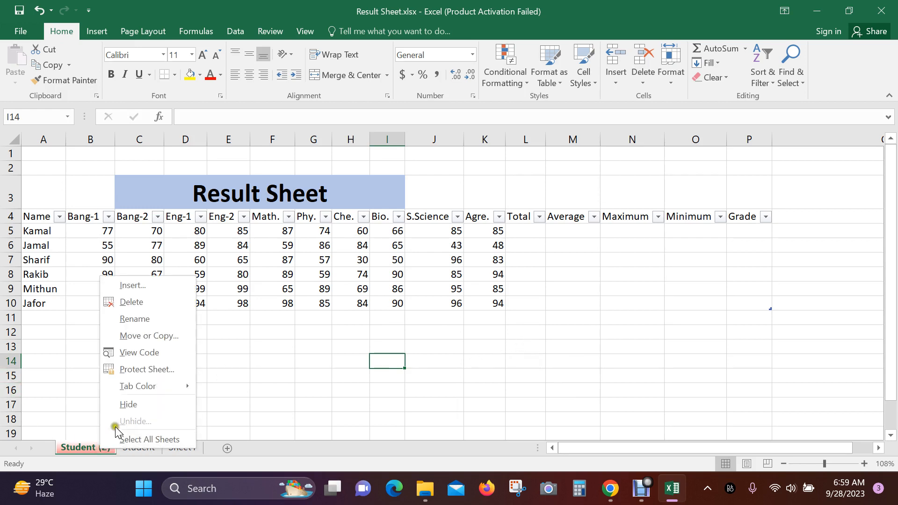
mouse_move(156, 388)
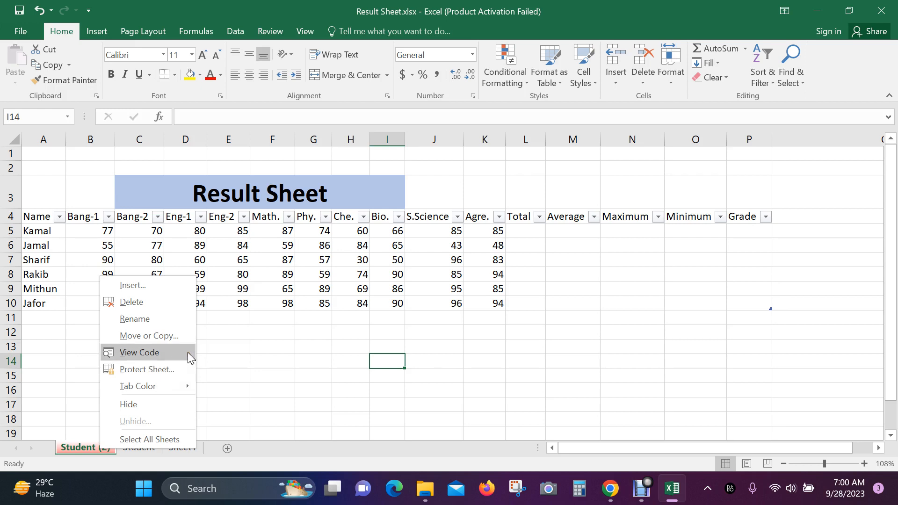
click(256, 347)
click(294, 362)
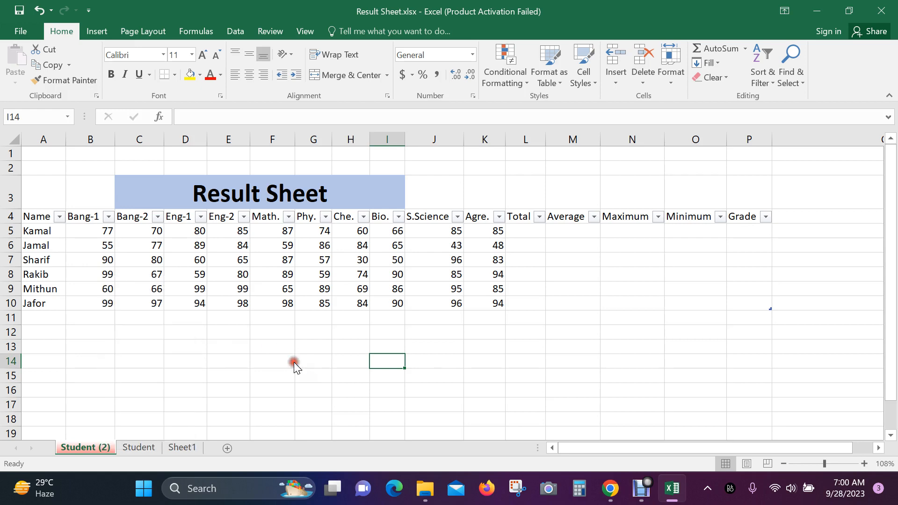